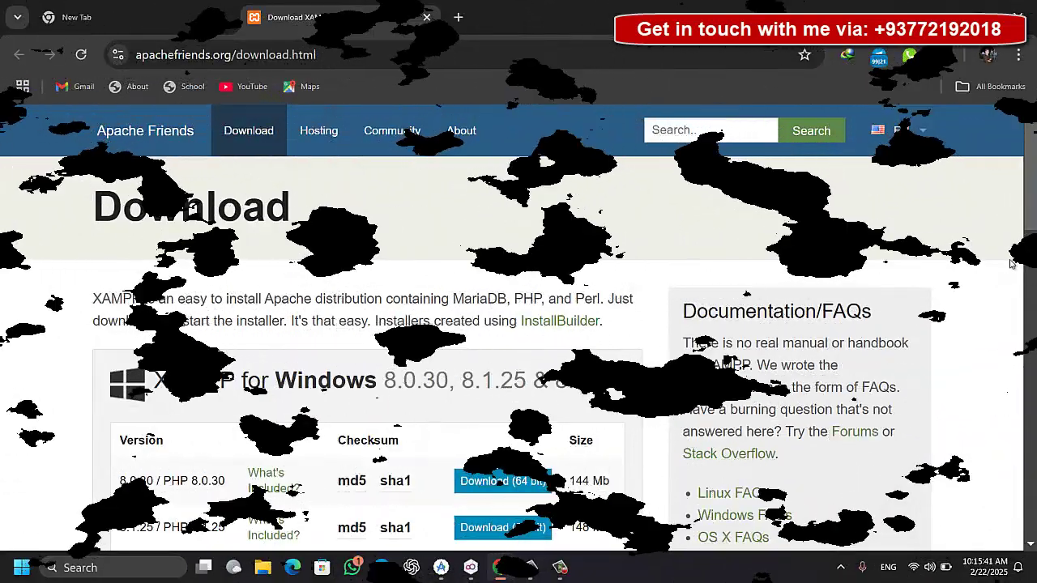
Start the IDM download of the 150.28 MB XAMPP 8.2.12 64-bit Windows installer
{"action": "scroll", "coordinate": [500, 373], "scroll_direction": "down", "scroll_amount": 3}
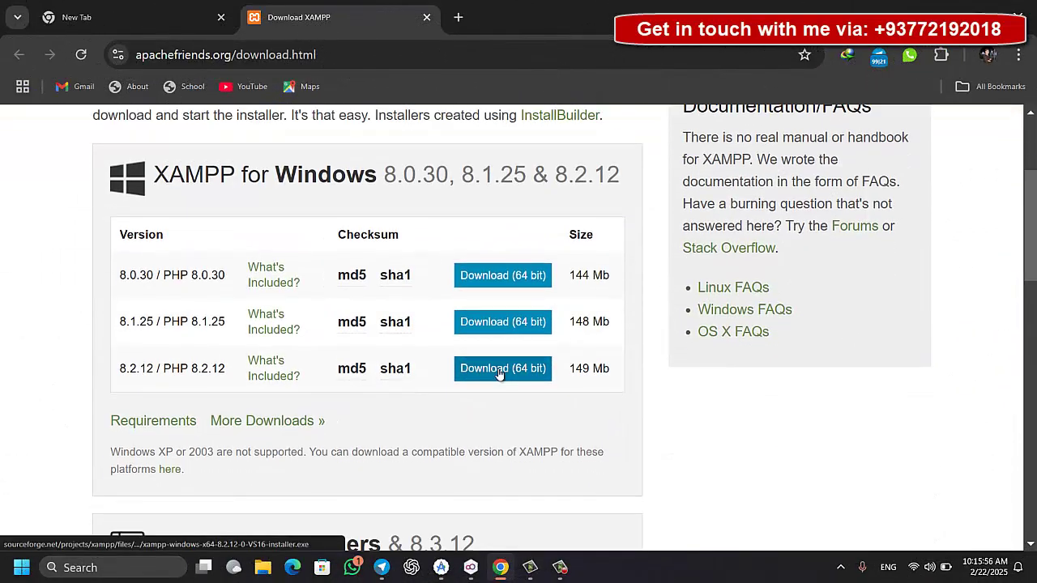
{"action": "left_click", "coordinate": [500, 368]}
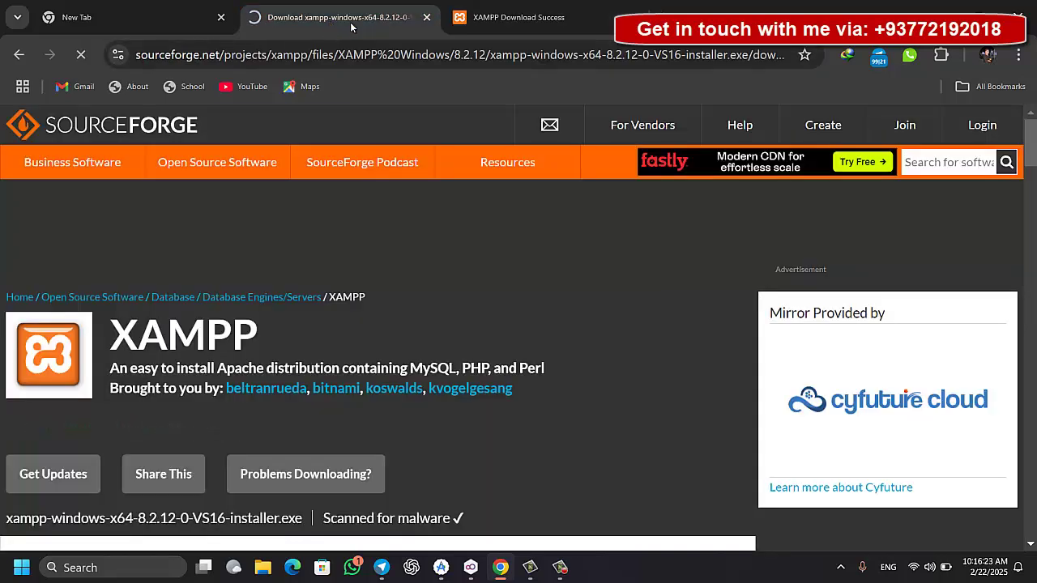
{"action": "left_click", "coordinate": [526, 19]}
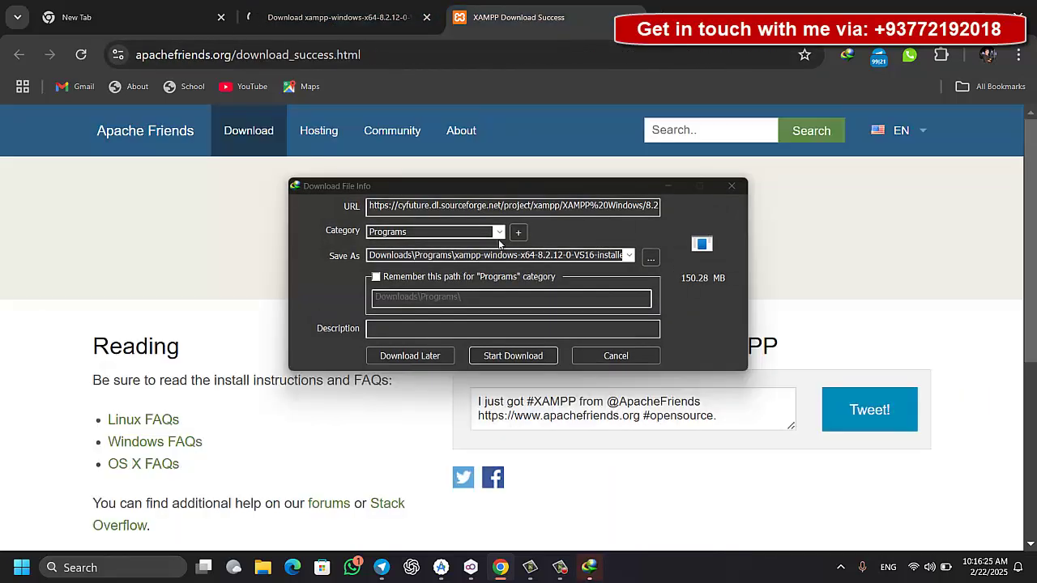
{"action": "left_click", "coordinate": [515, 355]}
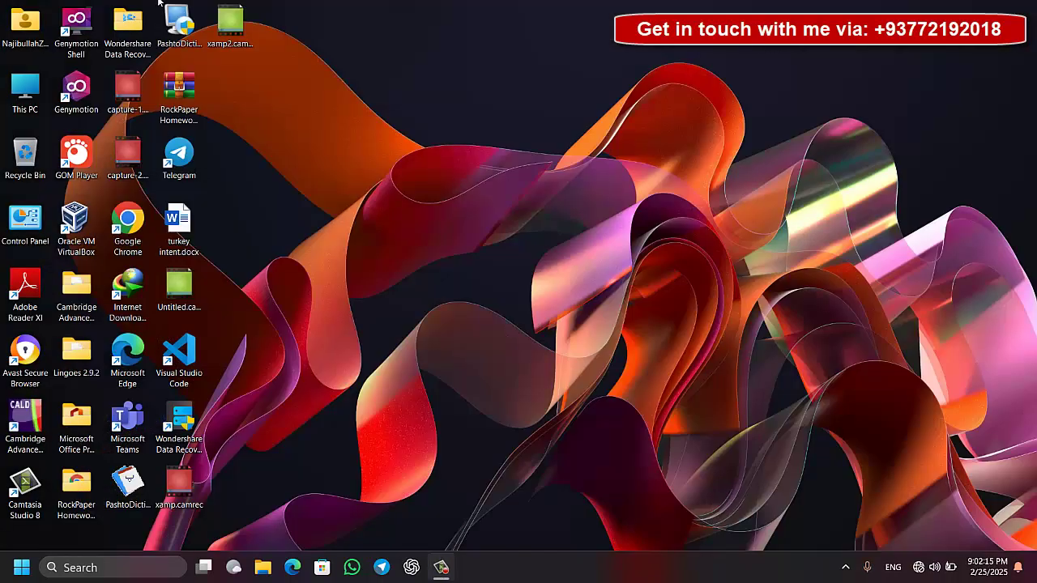
Run the xampp 8.2.12 installer .exe from Downloads > Programs and minimize File Explorer
{"action": "double_click", "coordinate": [20, 91]}
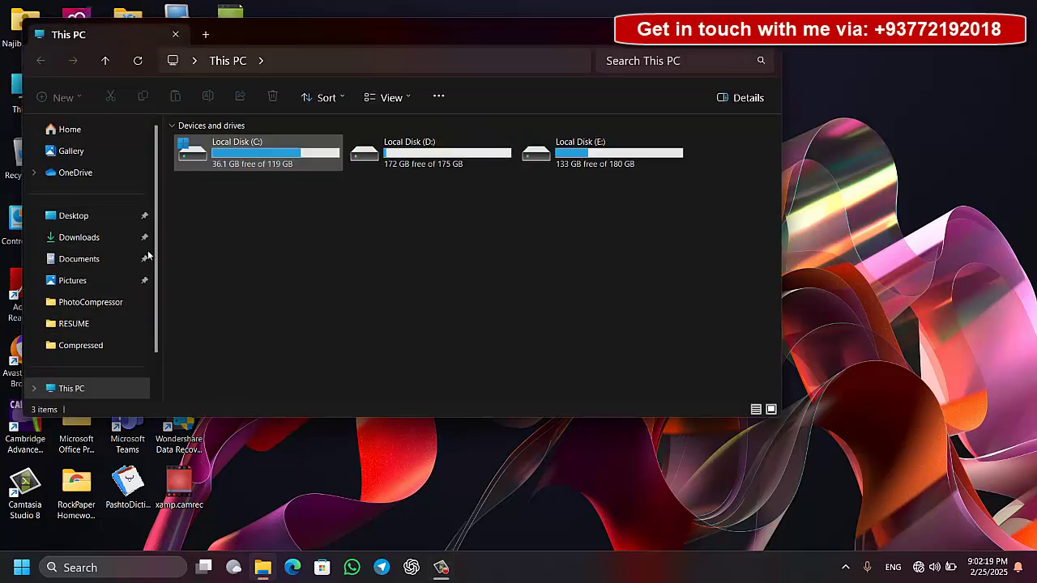
{"action": "left_click", "coordinate": [85, 246]}
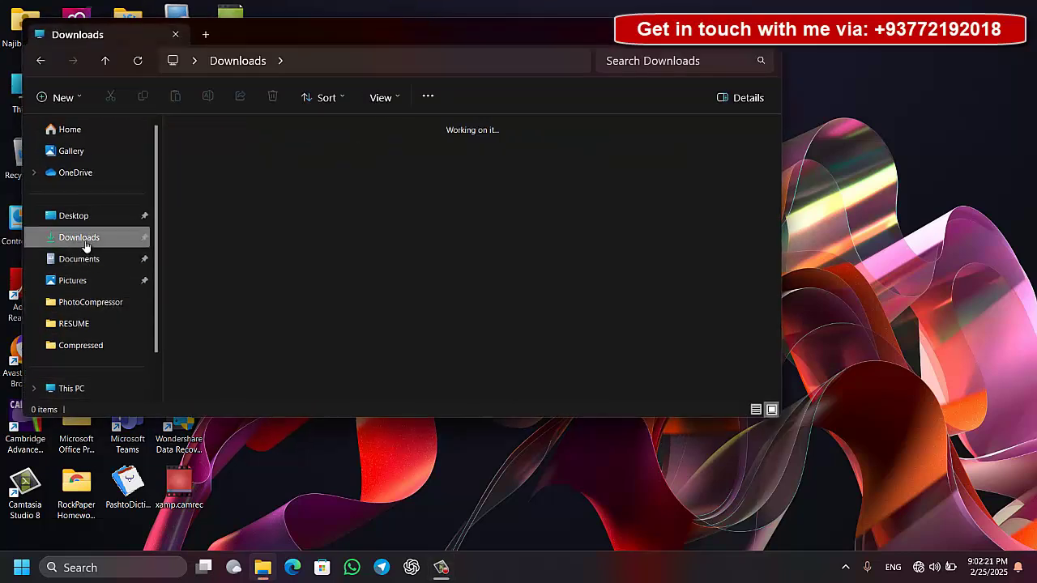
{"action": "left_click", "coordinate": [215, 278]}
{"action": "double_click", "coordinate": [215, 278]}
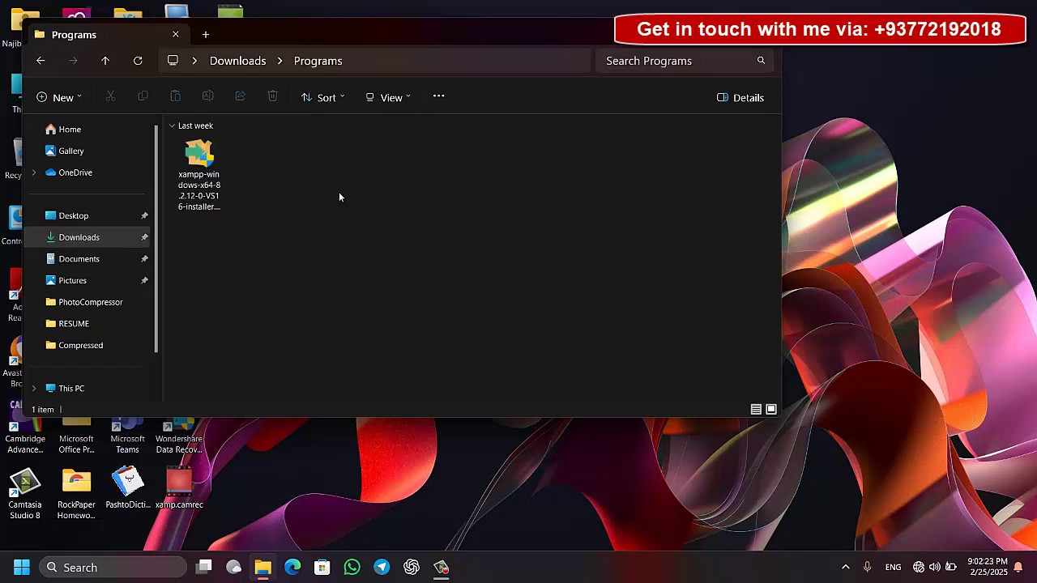
{"action": "double_click", "coordinate": [198, 161]}
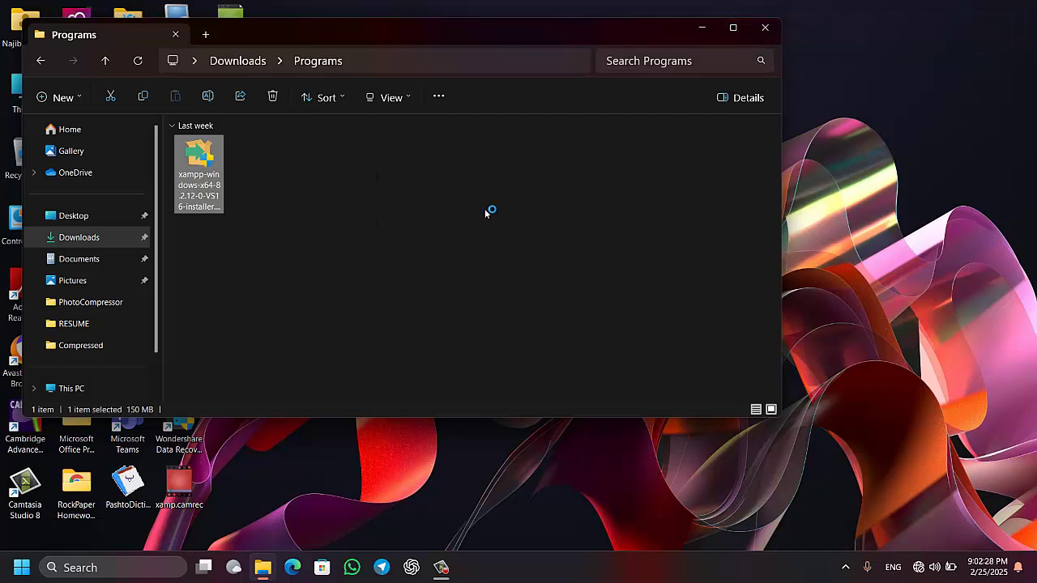
{"action": "left_click", "coordinate": [702, 33]}
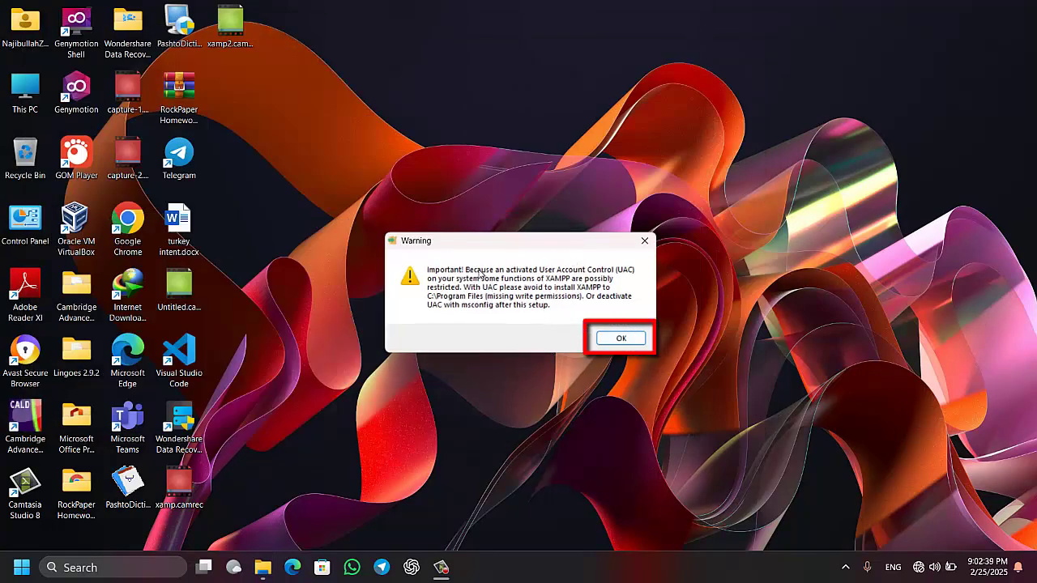
Dismiss the UAC warning, pass the Welcome page and keep all components checked
{"action": "left_click", "coordinate": [620, 340]}
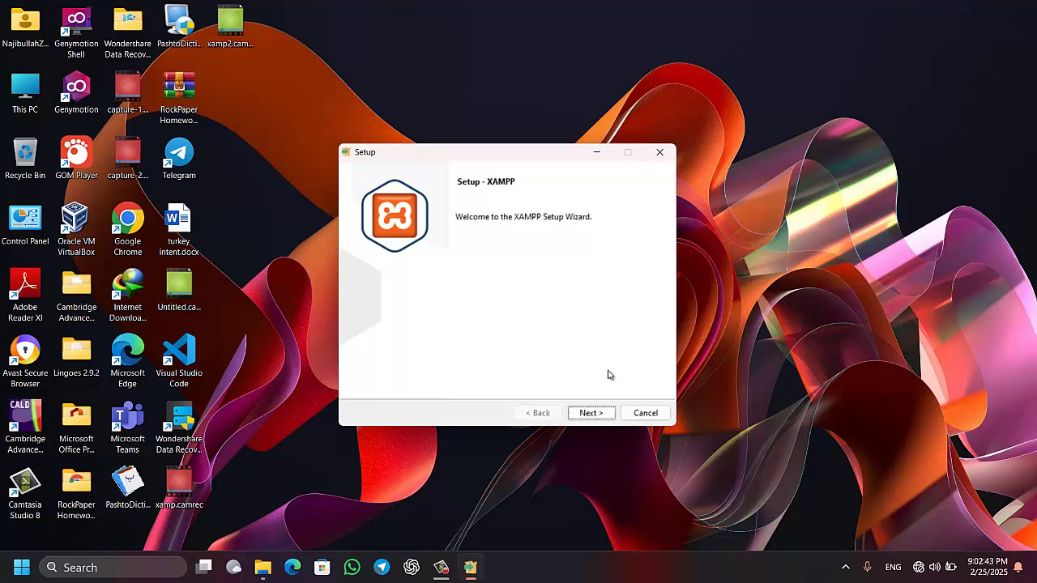
{"action": "left_click", "coordinate": [594, 416]}
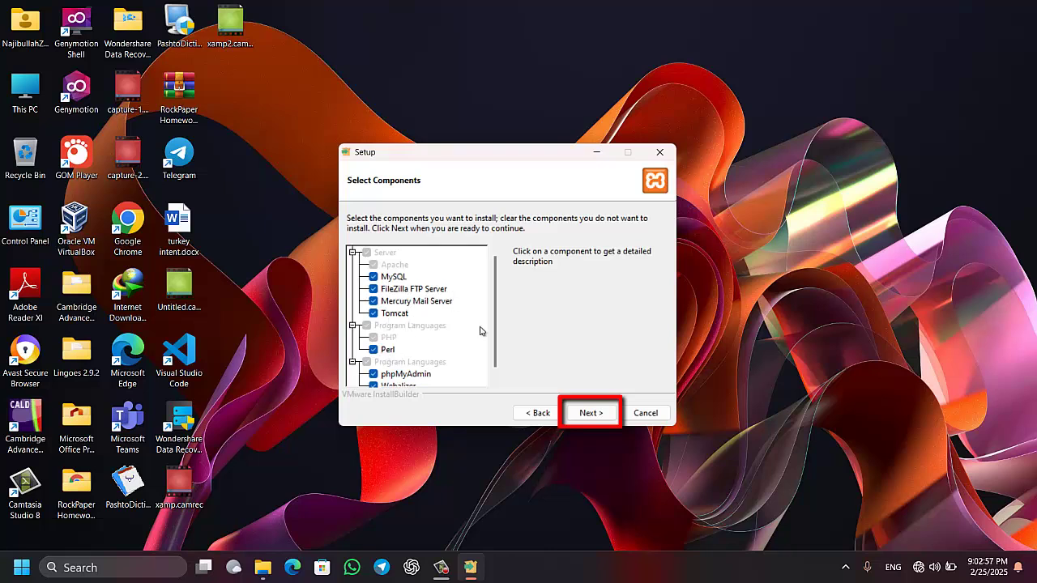
{"action": "scroll", "coordinate": [498, 325], "scroll_direction": "down", "scroll_amount": 1}
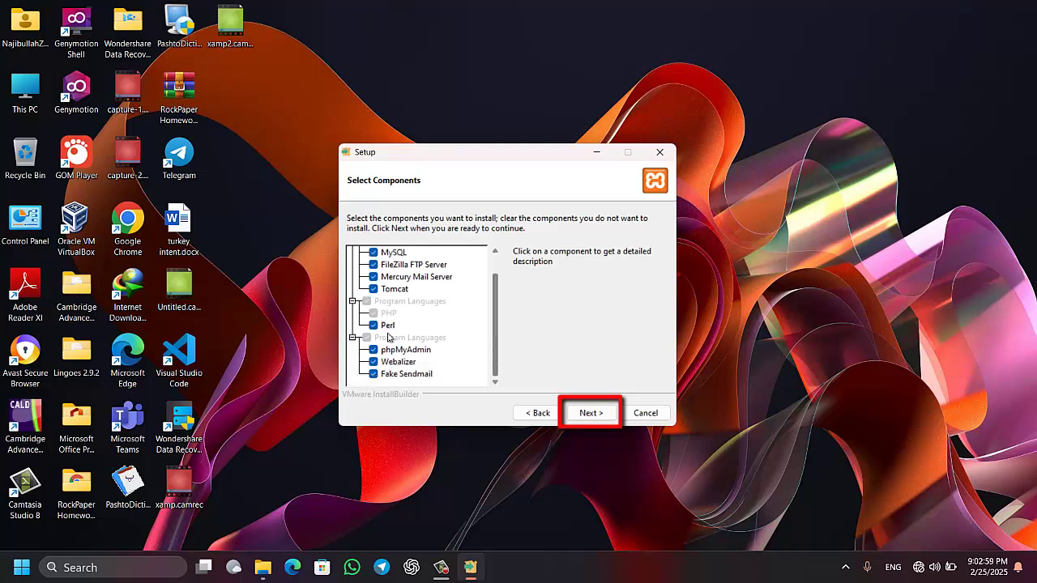
{"action": "scroll", "coordinate": [494, 321], "scroll_direction": "up", "scroll_amount": 1}
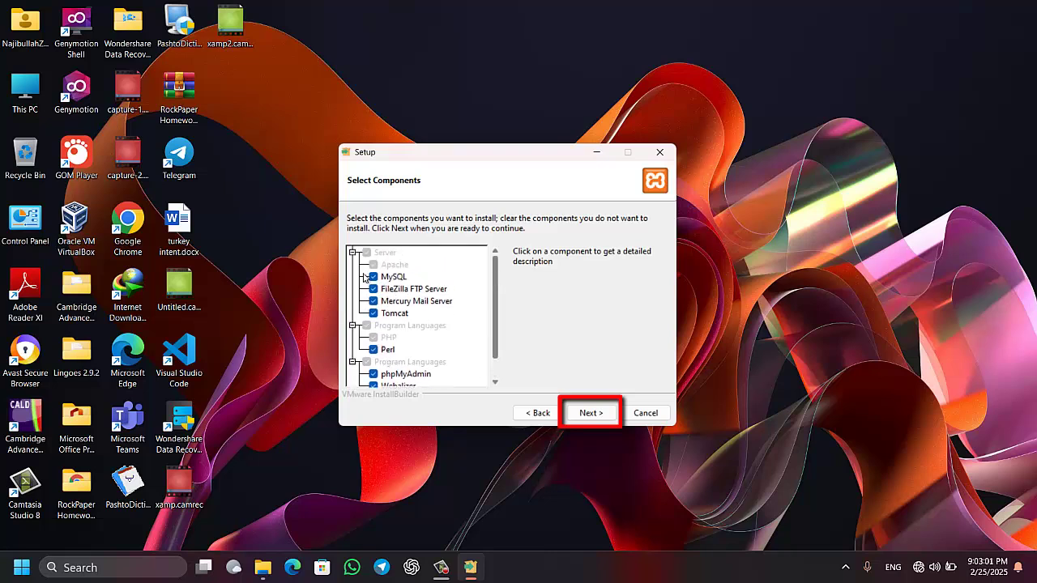
{"action": "left_click", "coordinate": [585, 414]}
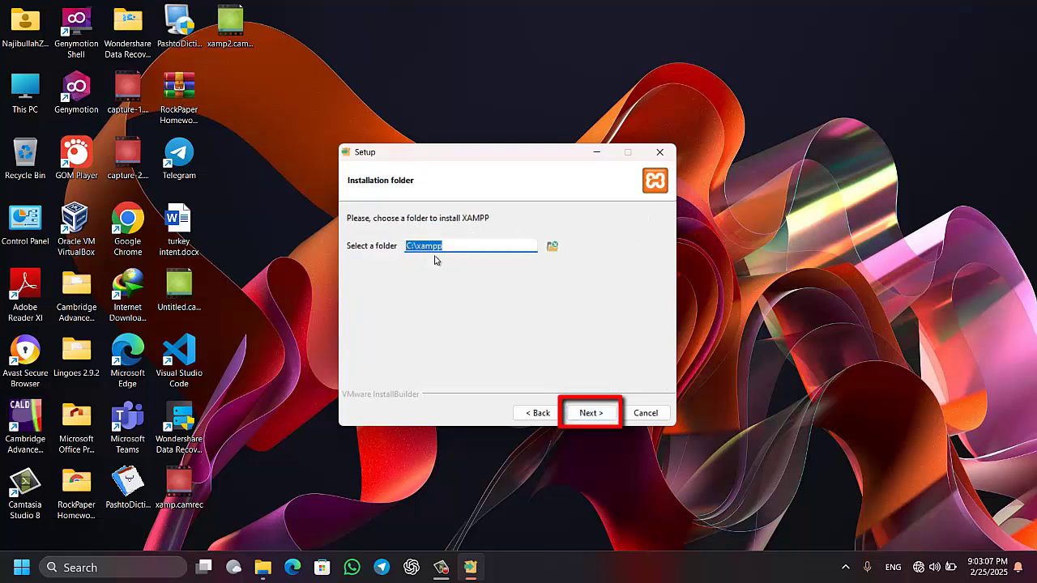
Accept C:\xampp as the install folder despite the folder-not-empty warning
{"action": "left_click", "coordinate": [589, 416]}
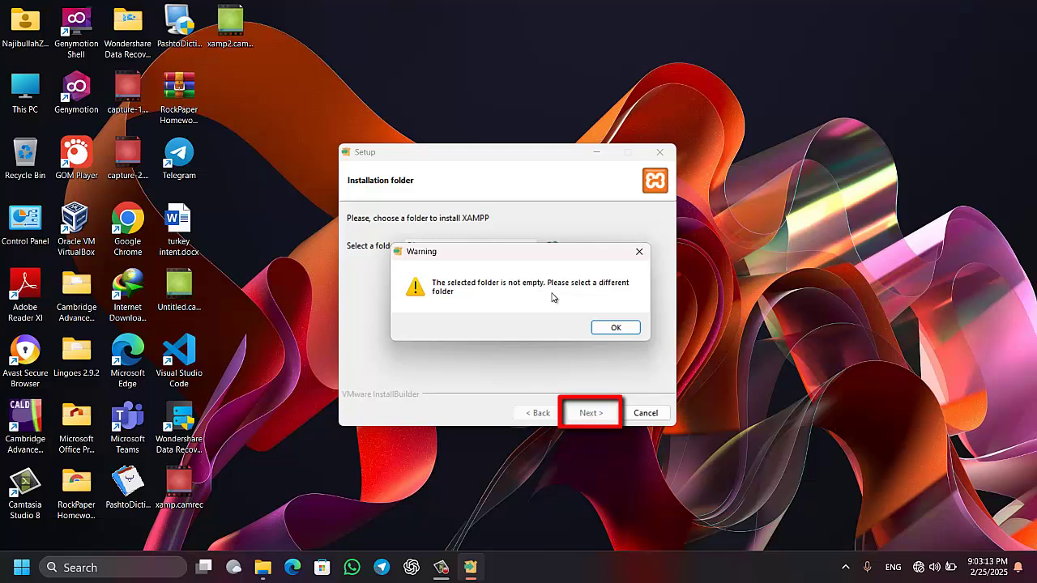
{"action": "left_click", "coordinate": [618, 328]}
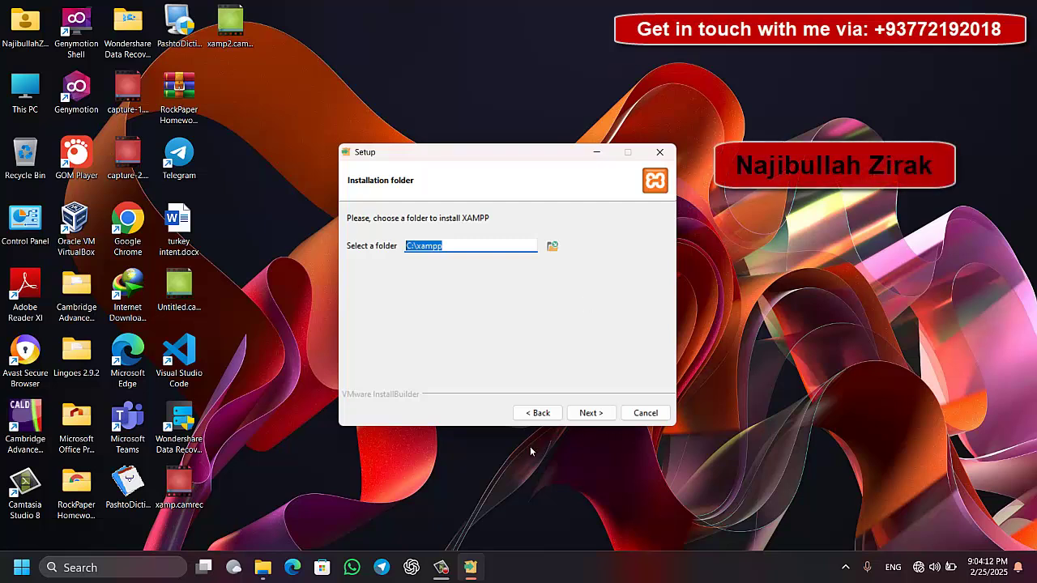
{"action": "left_click", "coordinate": [589, 412]}
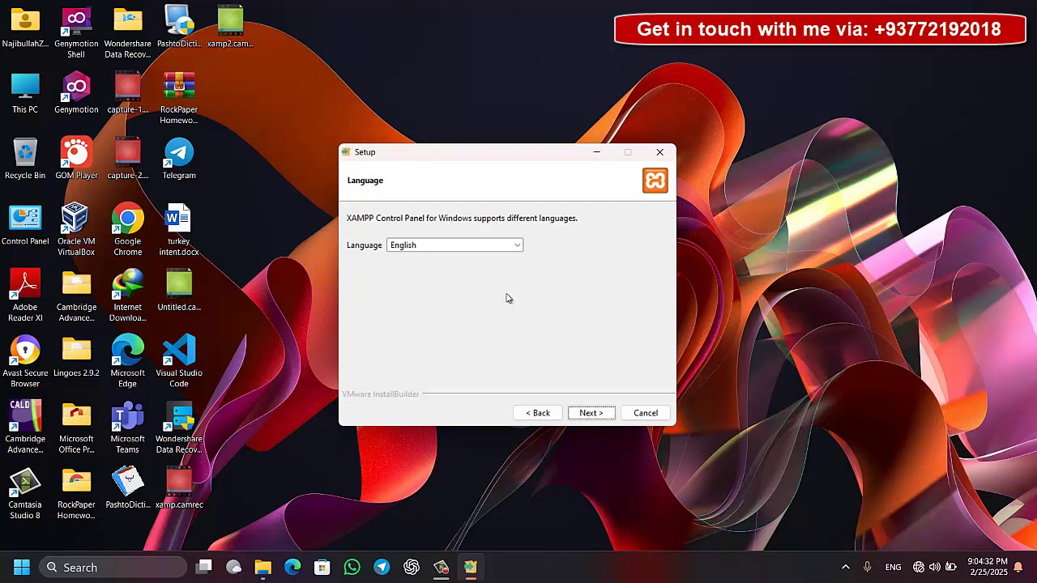
Keep English, run the installation and finish with the Control Panel launching
{"action": "left_click", "coordinate": [594, 415]}
{"action": "left_click", "coordinate": [596, 416]}
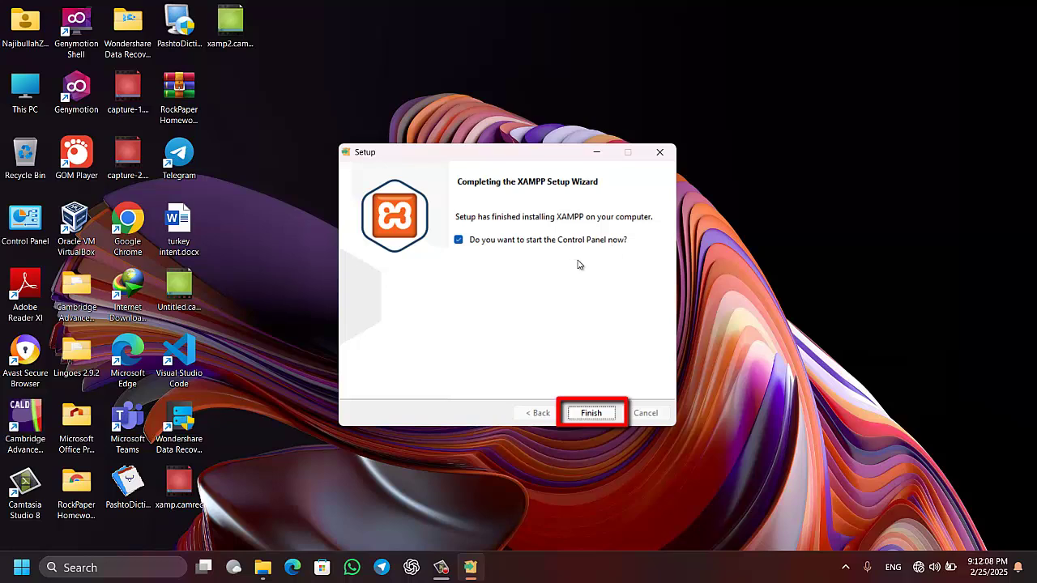
{"action": "left_click", "coordinate": [597, 415]}
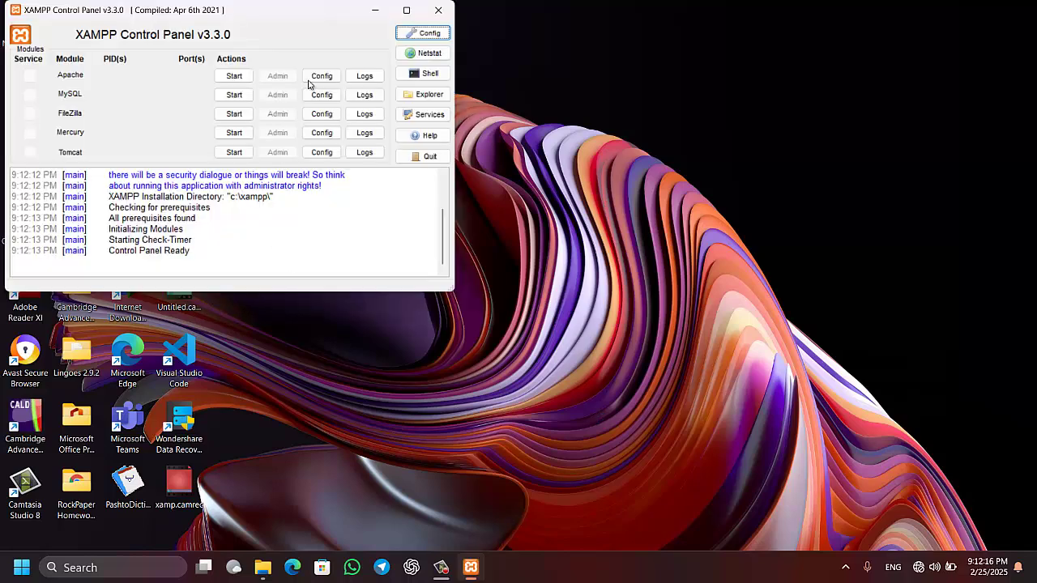
Start Apache on ports 80/443 and MySQL on 3306, then launch Google Chrome
{"action": "left_click_drag", "start_coordinate": [289, 17], "coordinate": [579, 55]}
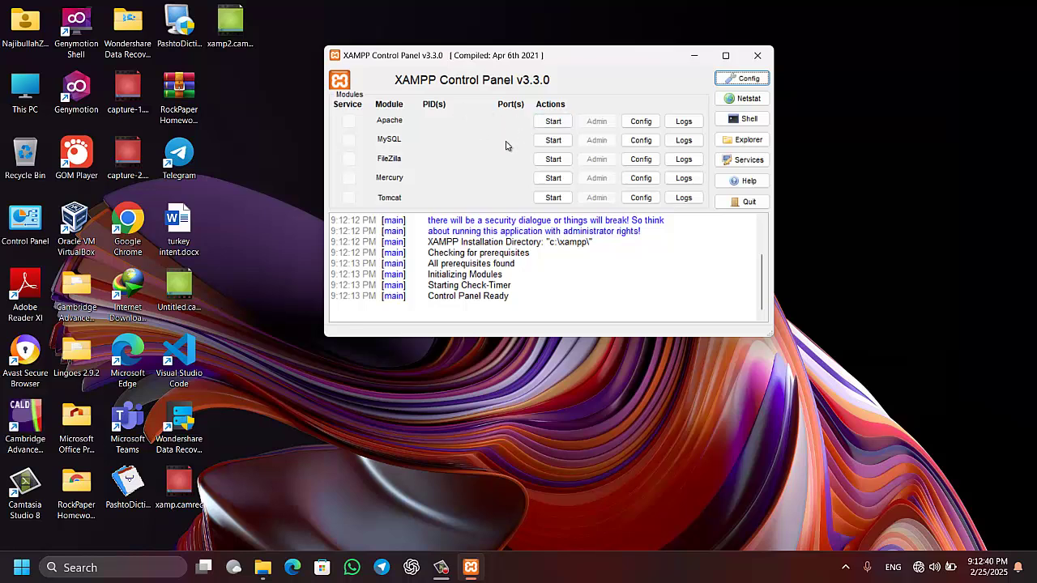
{"action": "left_click", "coordinate": [554, 121]}
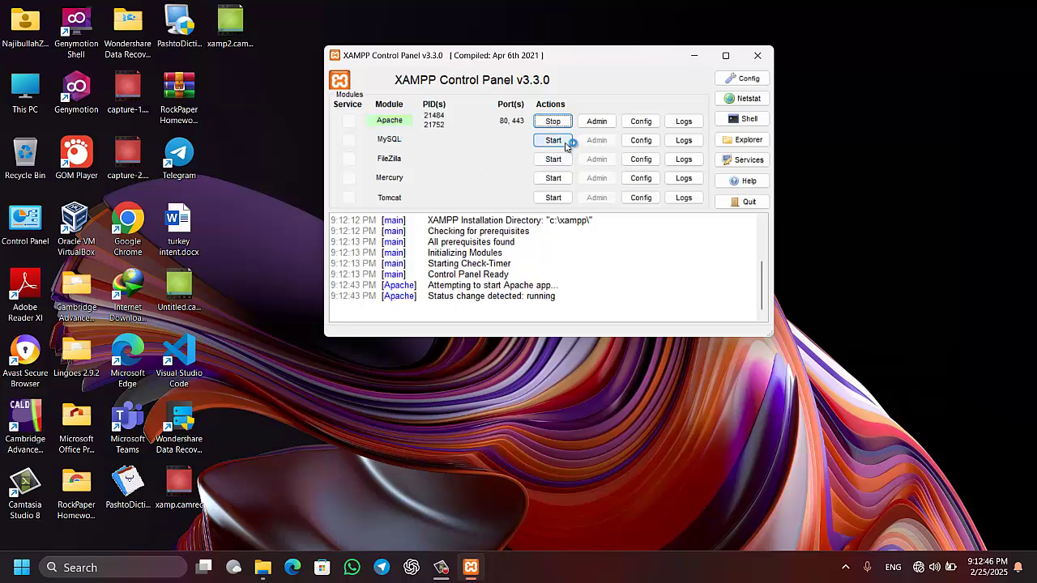
{"action": "left_click", "coordinate": [554, 141]}
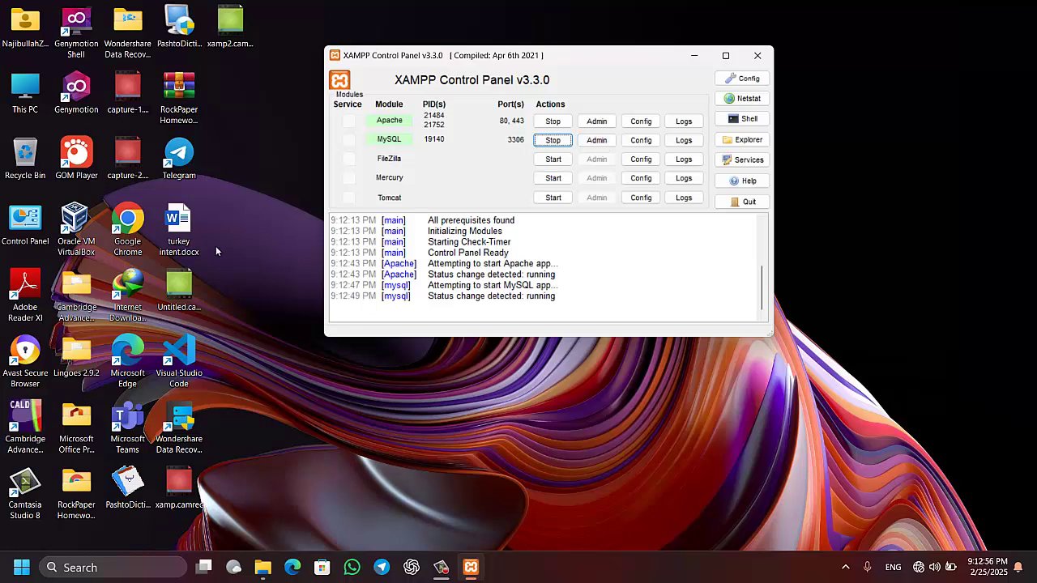
{"action": "double_click", "coordinate": [133, 219]}
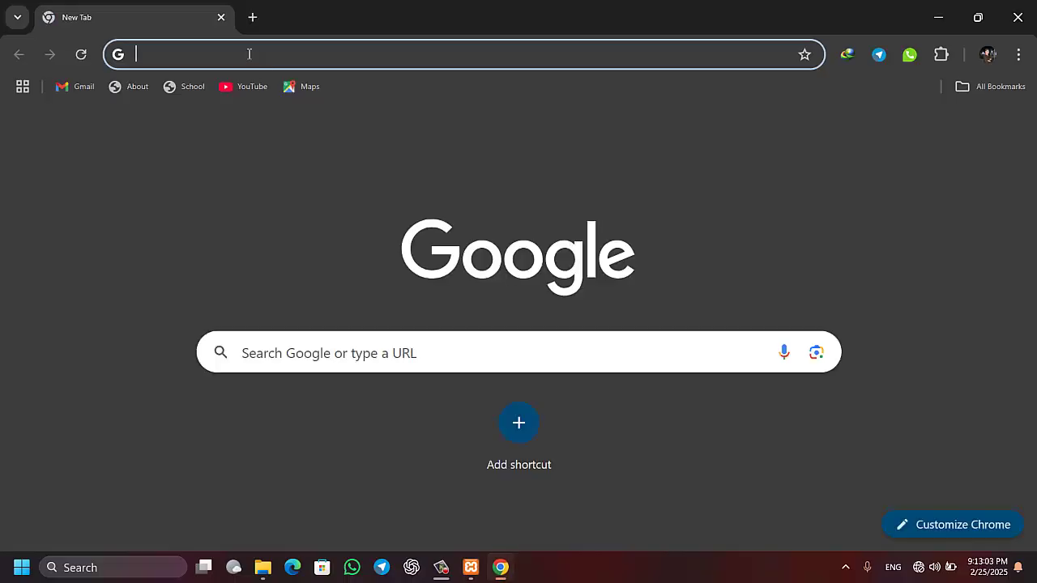
Load localhost in Chrome and go to phpMyAdmin from the XAMPP dashboard
{"action": "left_click", "coordinate": [248, 53]}
{"action": "type", "text": "loca"}
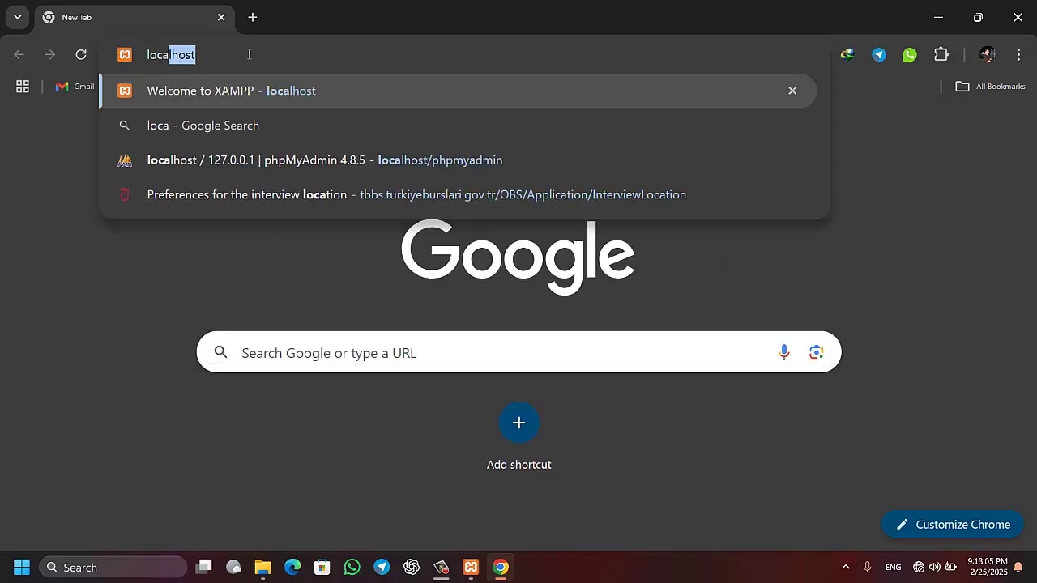
{"action": "key", "text": "Return"}
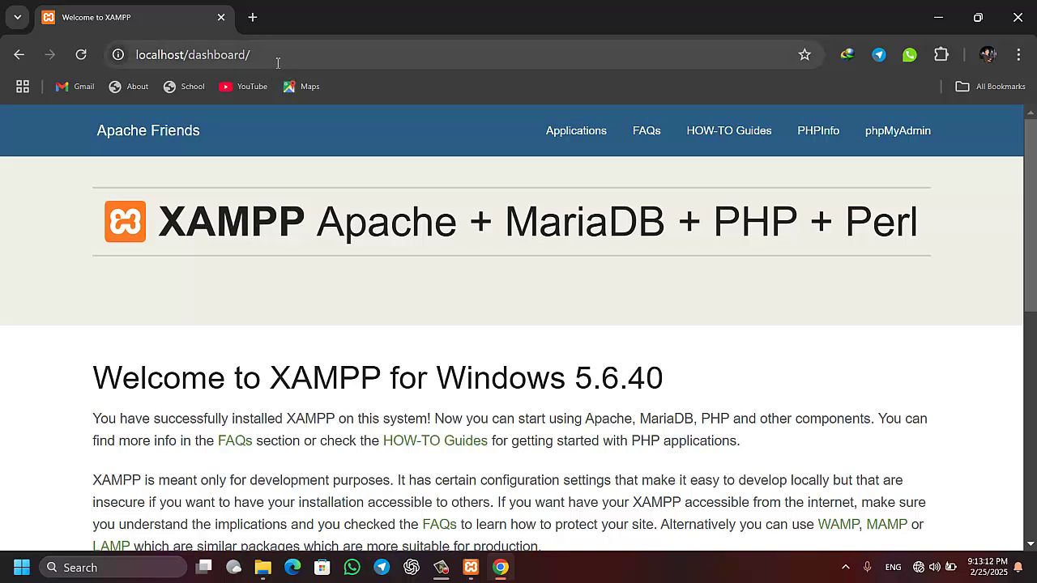
{"action": "left_click", "coordinate": [906, 143]}
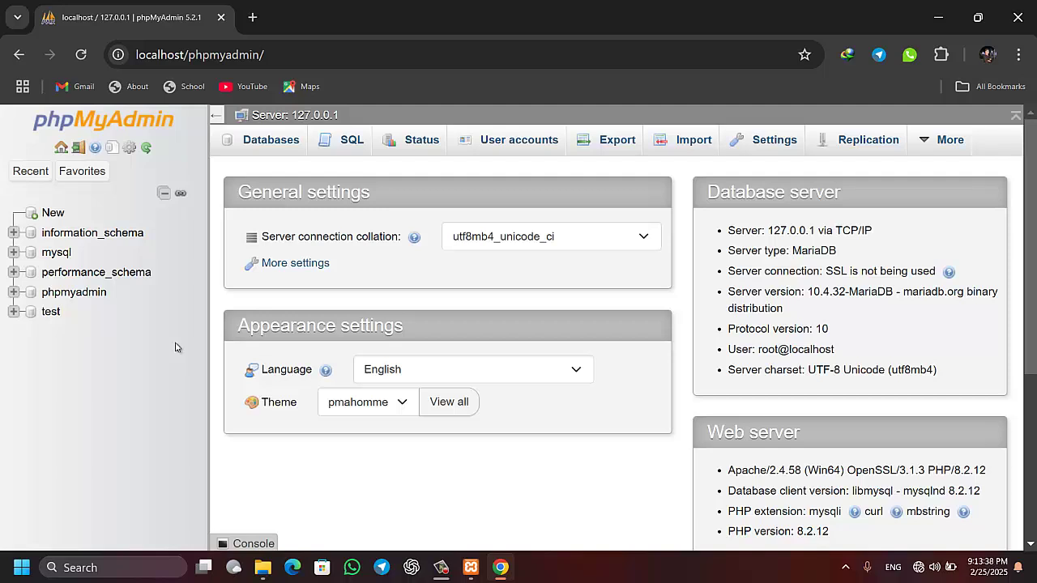
Create an empty database named 'tech' via the New database form
{"action": "left_click", "coordinate": [58, 220]}
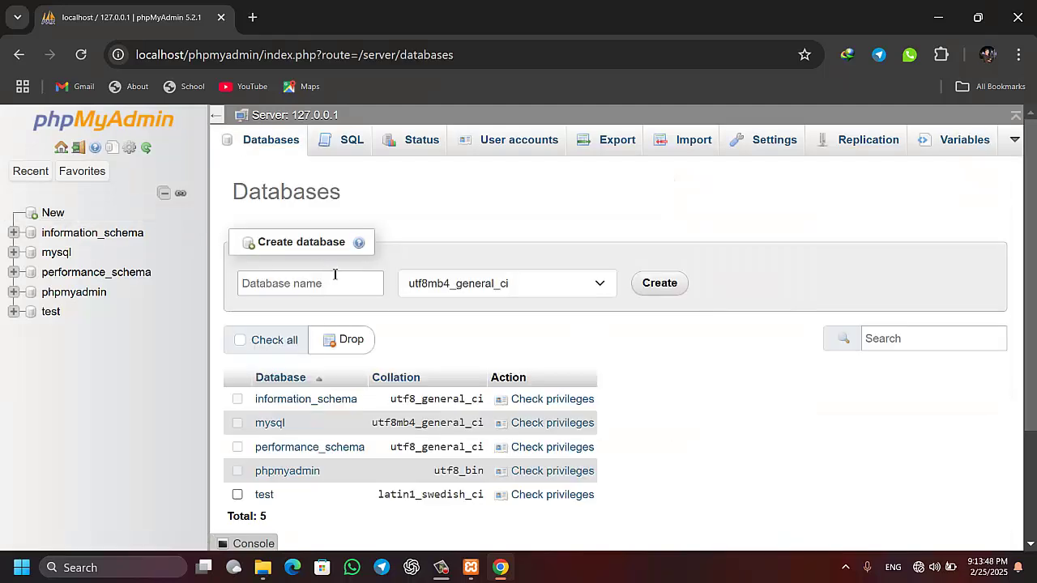
{"action": "left_click", "coordinate": [318, 283]}
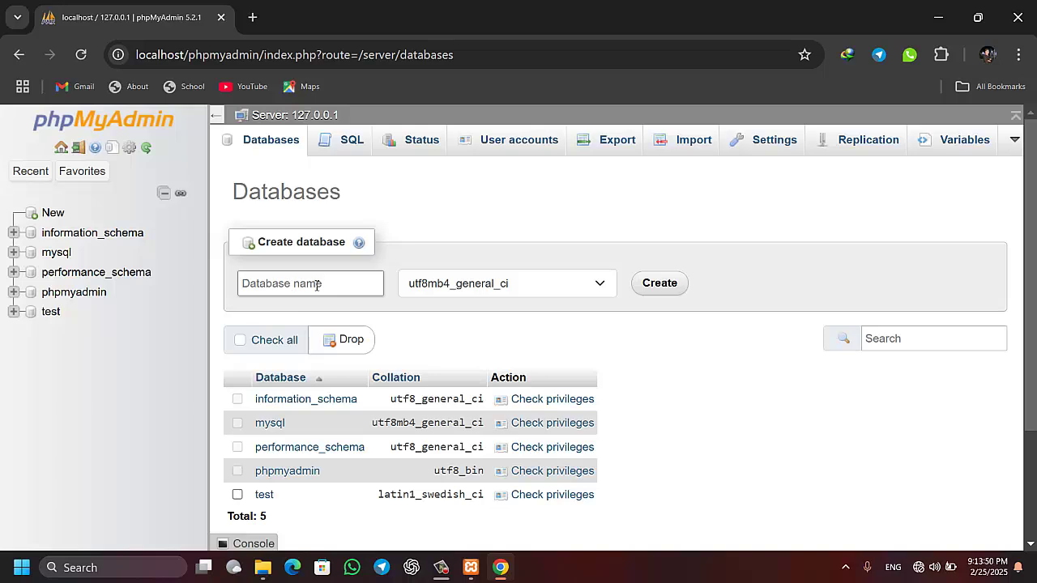
{"action": "type", "text": "tech"}
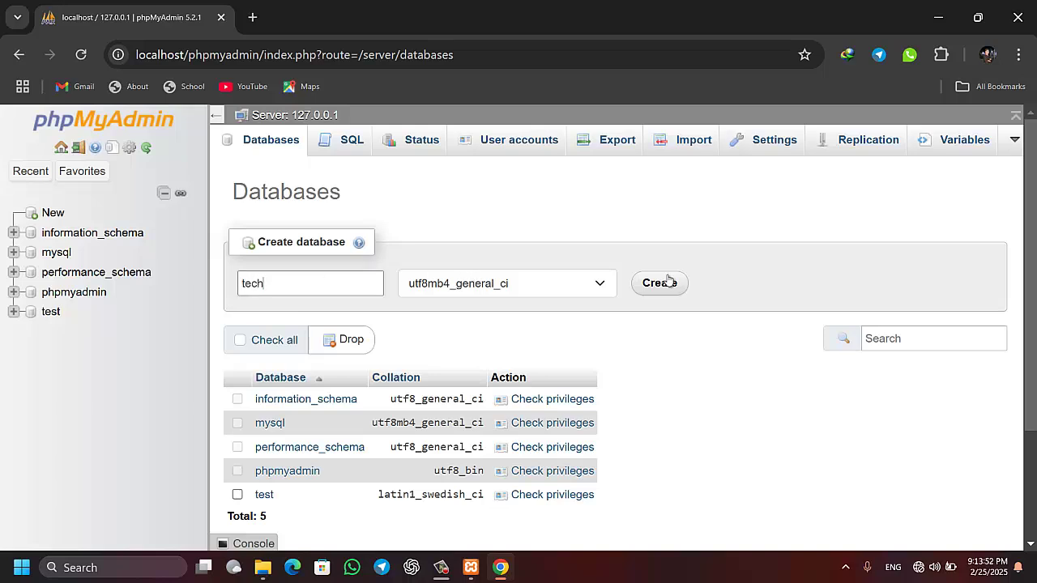
{"action": "left_click", "coordinate": [663, 287]}
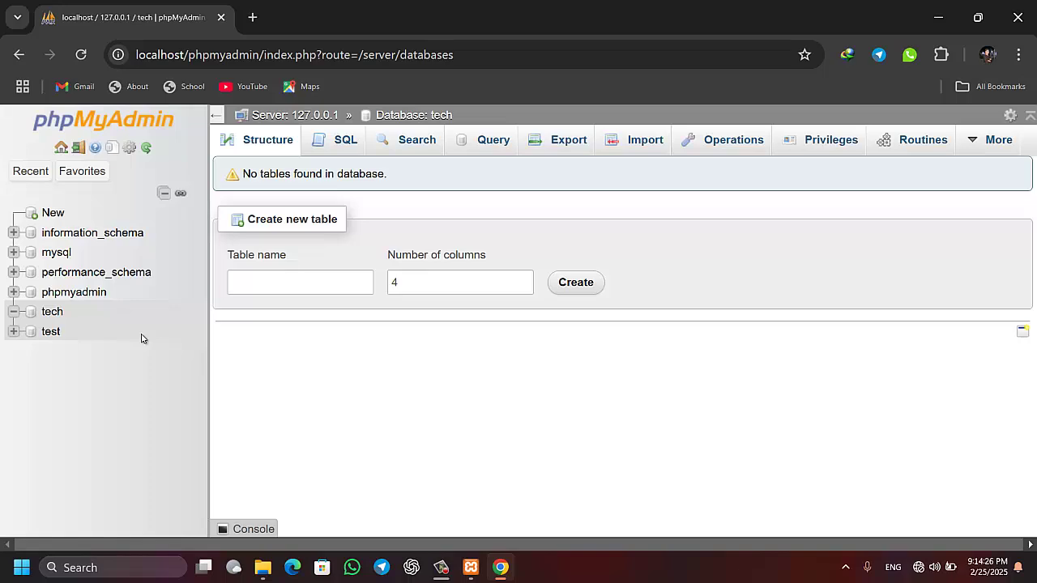
Minimize Chrome and the XAMPP Control Panel, then bring up File Explorer
{"action": "left_click", "coordinate": [938, 17]}
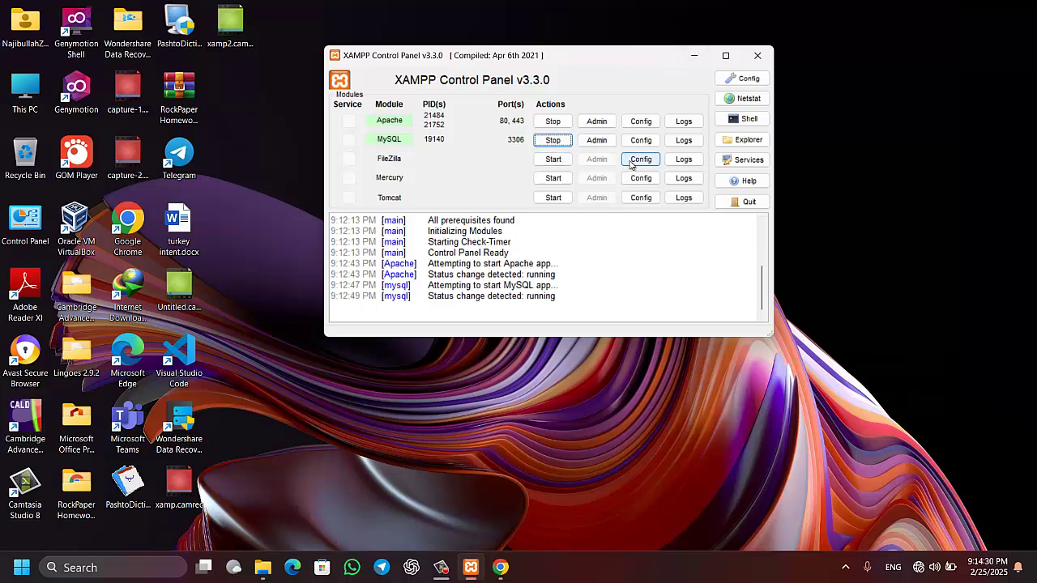
{"action": "left_click", "coordinate": [694, 55]}
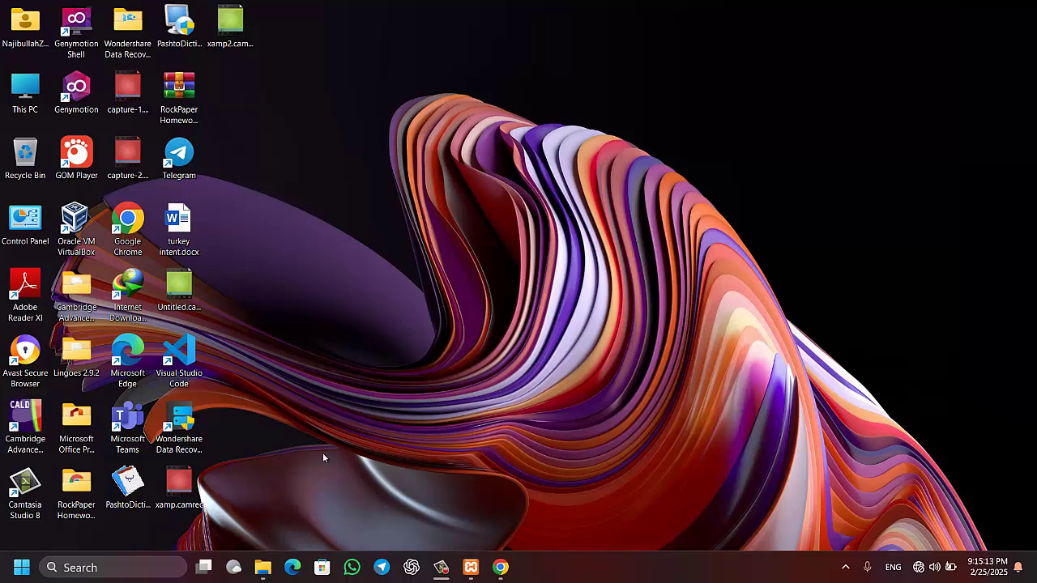
{"action": "left_click", "coordinate": [263, 567]}
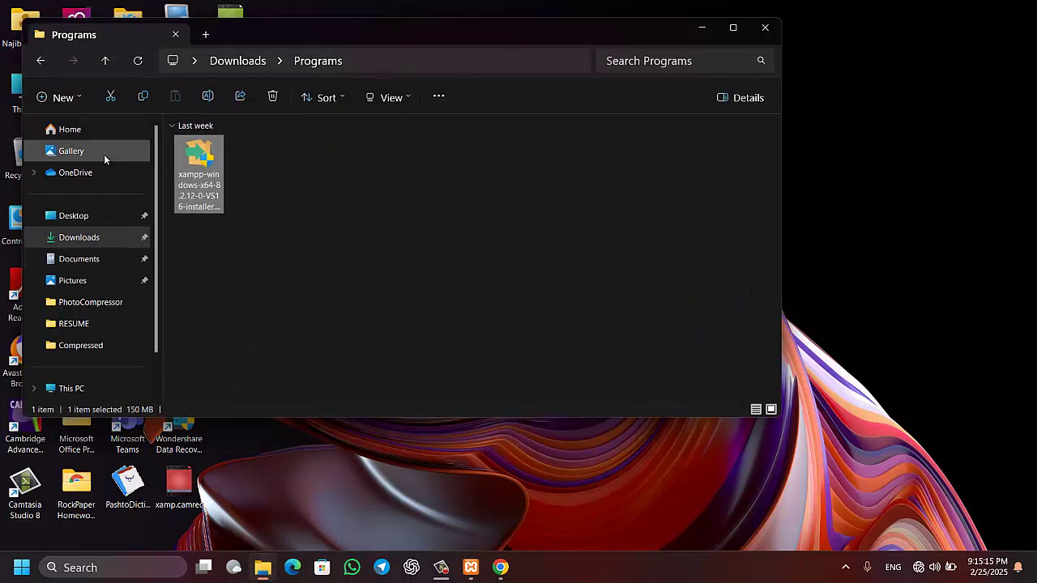
Extract wordpress-6.7.2.zip from Downloads > Compressed into the suggested wordpress-6.7.2 folder
{"action": "left_click", "coordinate": [85, 239]}
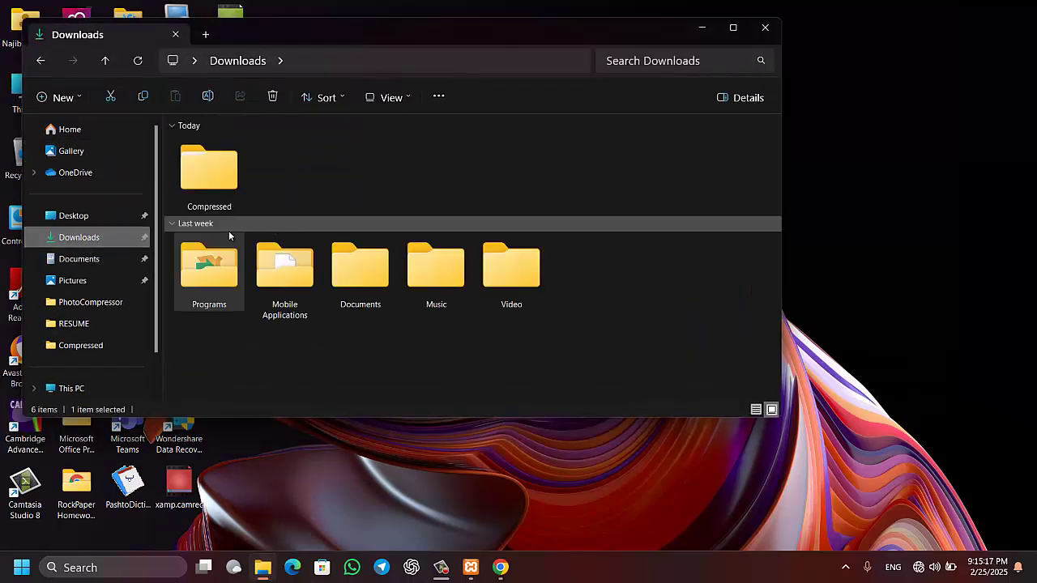
{"action": "double_click", "coordinate": [220, 182]}
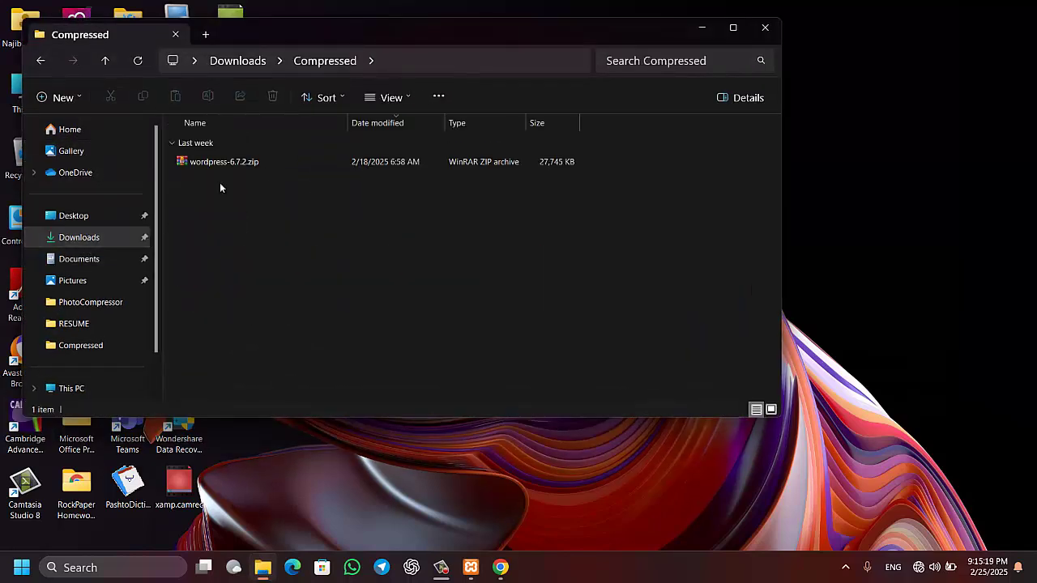
{"action": "double_click", "coordinate": [413, 29]}
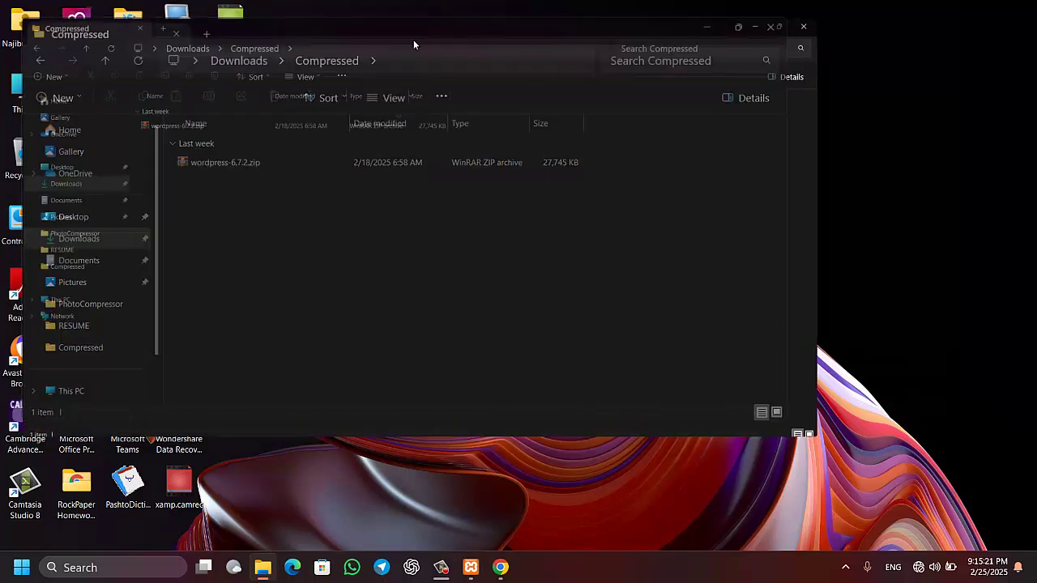
{"action": "left_click_drag", "start_coordinate": [213, 168], "coordinate": [201, 145]}
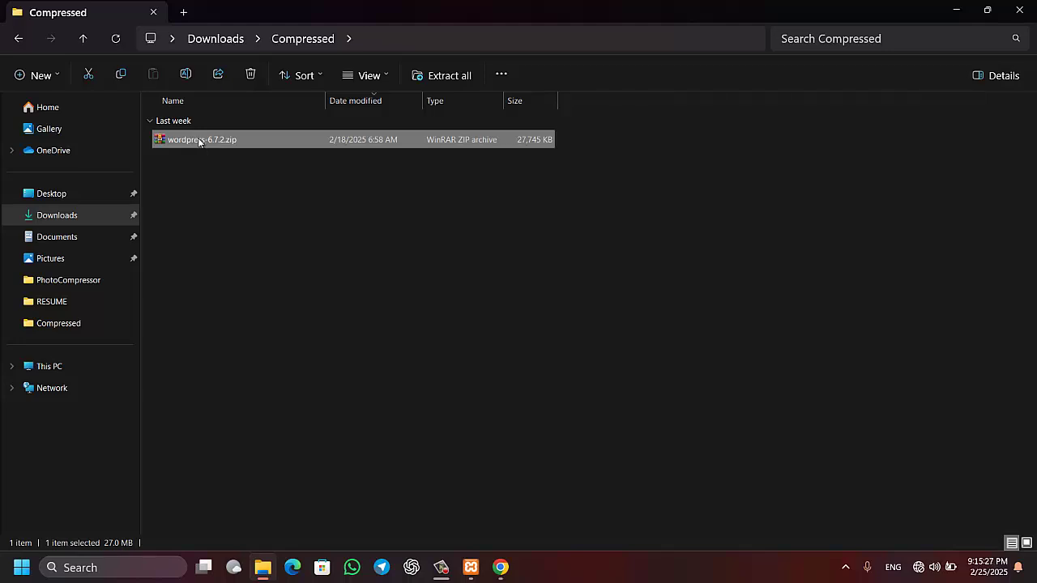
{"action": "right_click", "coordinate": [220, 143]}
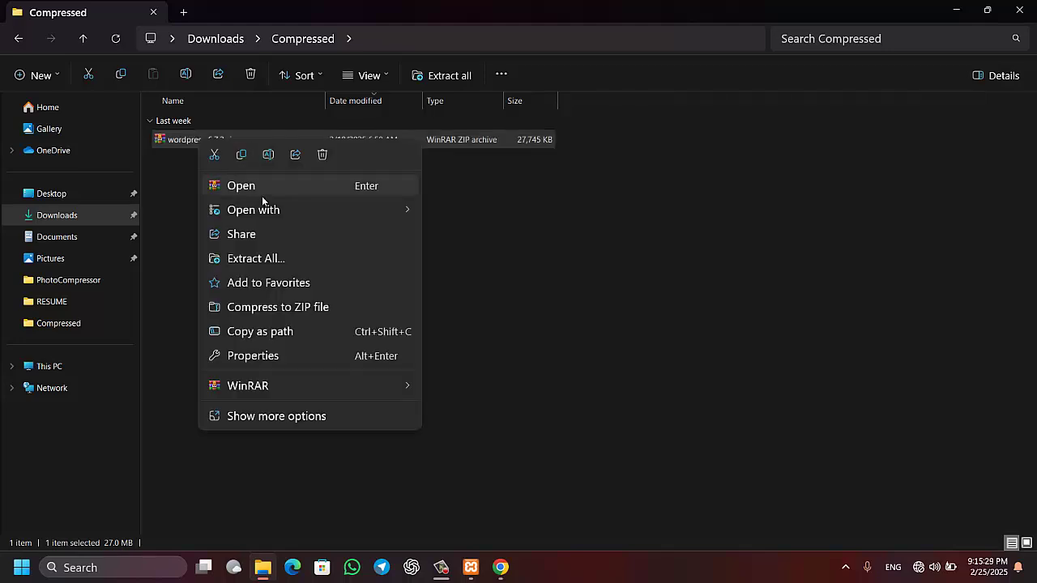
{"action": "left_click", "coordinate": [286, 259]}
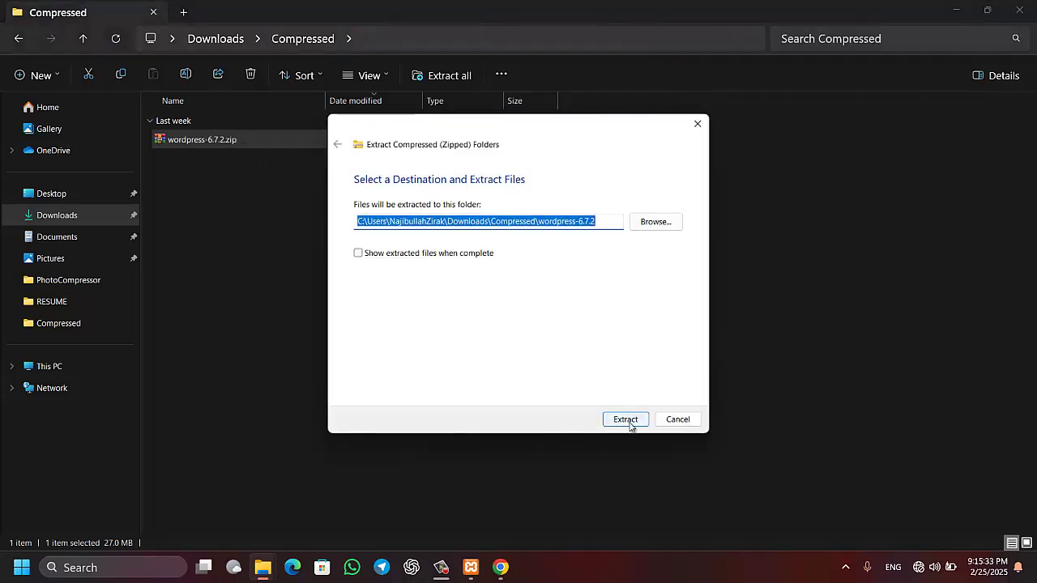
{"action": "left_click", "coordinate": [626, 421]}
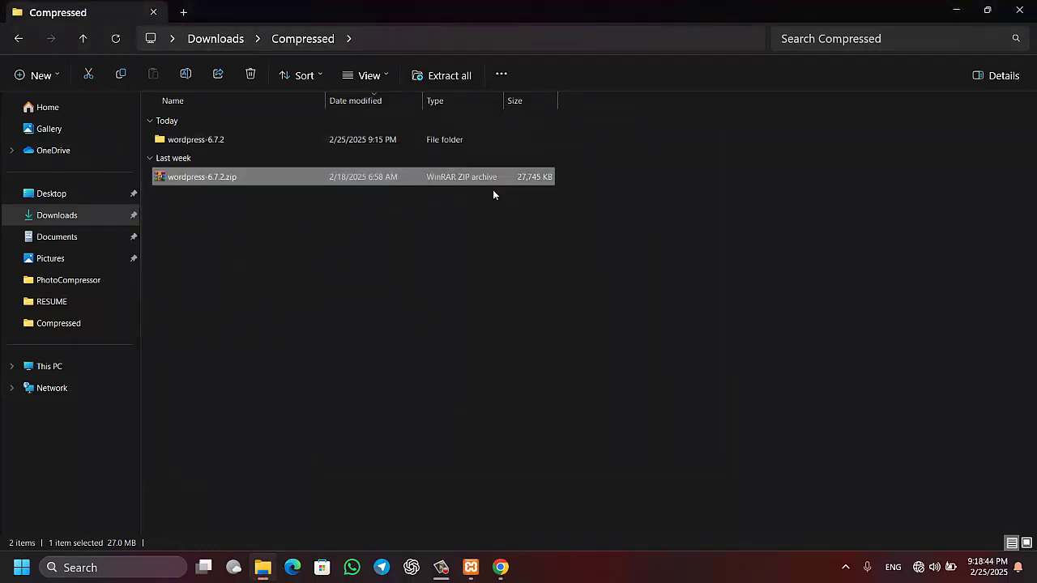
Copy the wordpress folder from the extracted wordpress-6.7.2 archive
{"action": "double_click", "coordinate": [201, 143]}
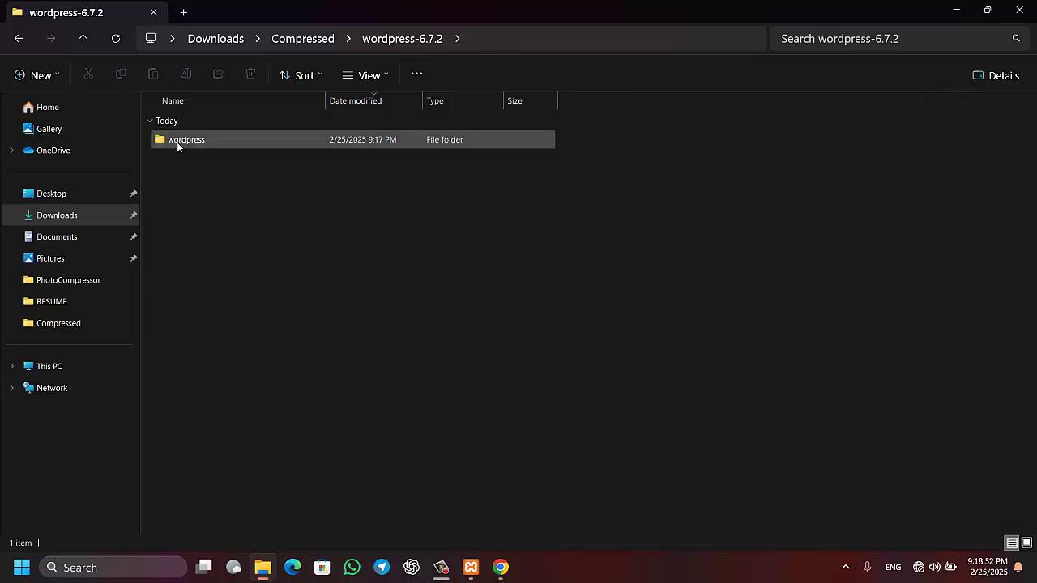
{"action": "left_click", "coordinate": [177, 144]}
{"action": "right_click", "coordinate": [177, 142]}
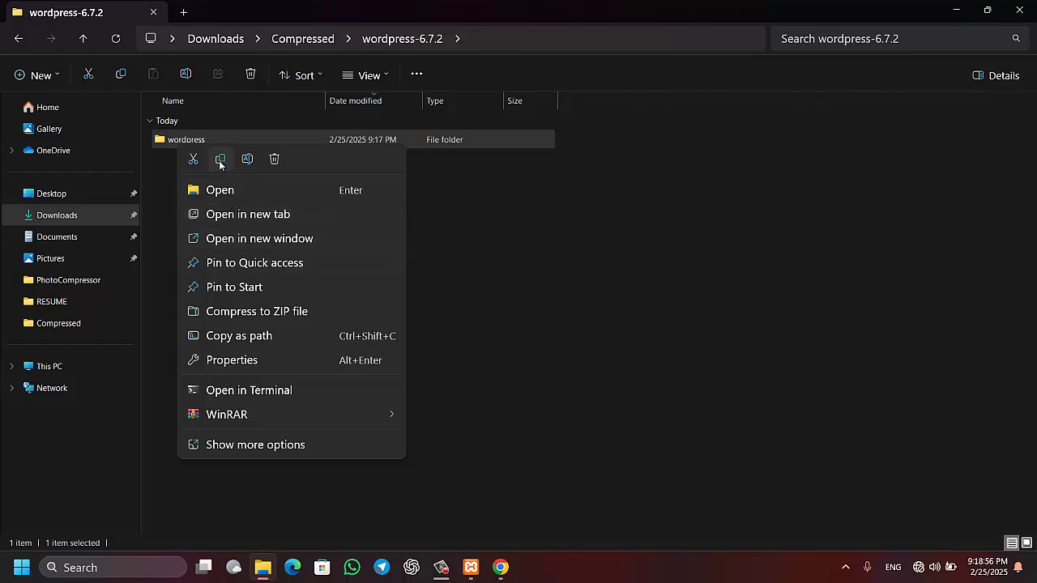
{"action": "left_click", "coordinate": [219, 159]}
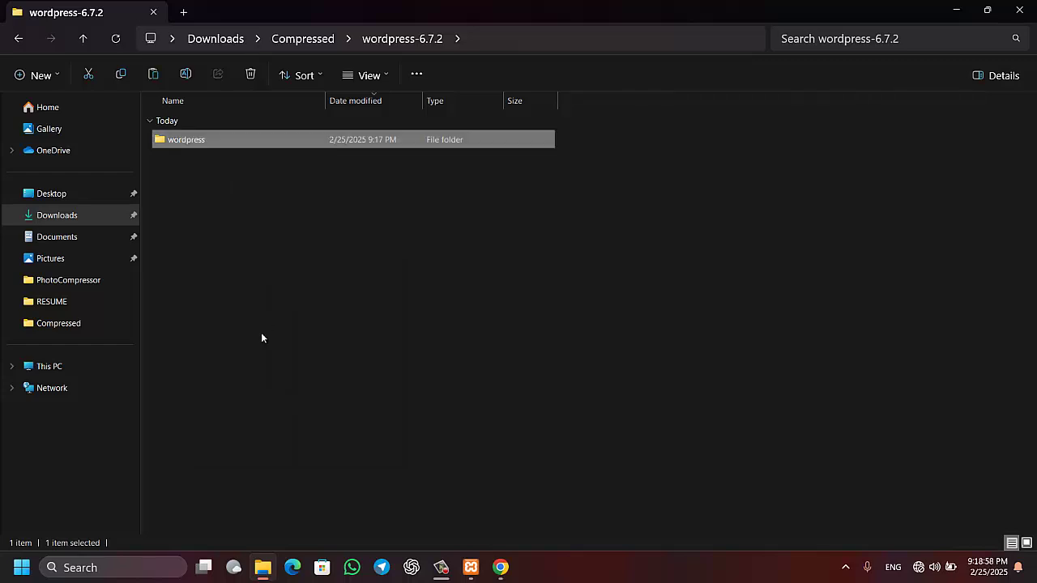
Paste the wordpress folder into C:\xampp\htdocs in a second Explorer window
{"action": "key", "text": "super+e"}
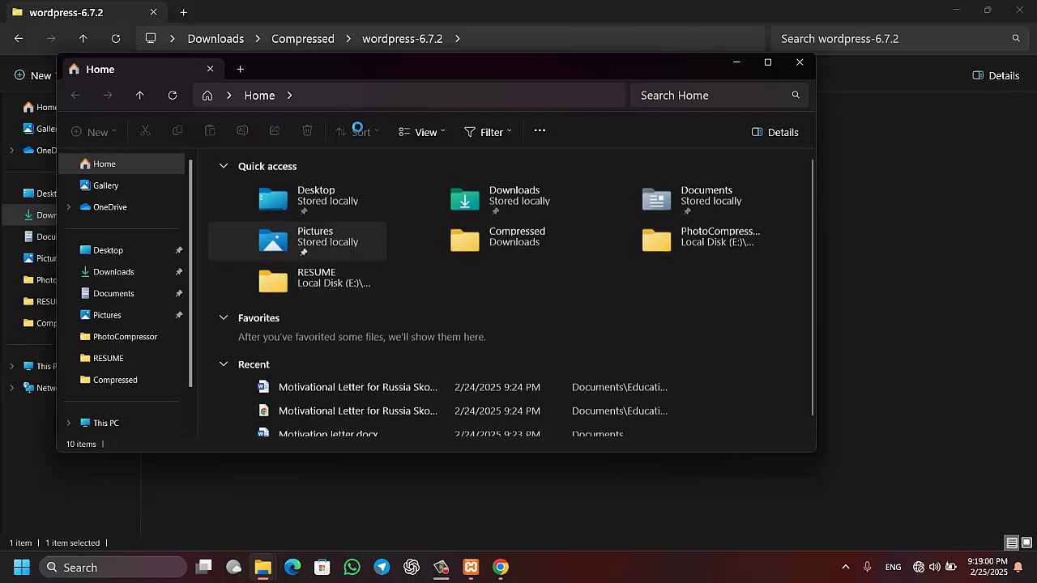
{"action": "double_click", "coordinate": [361, 65]}
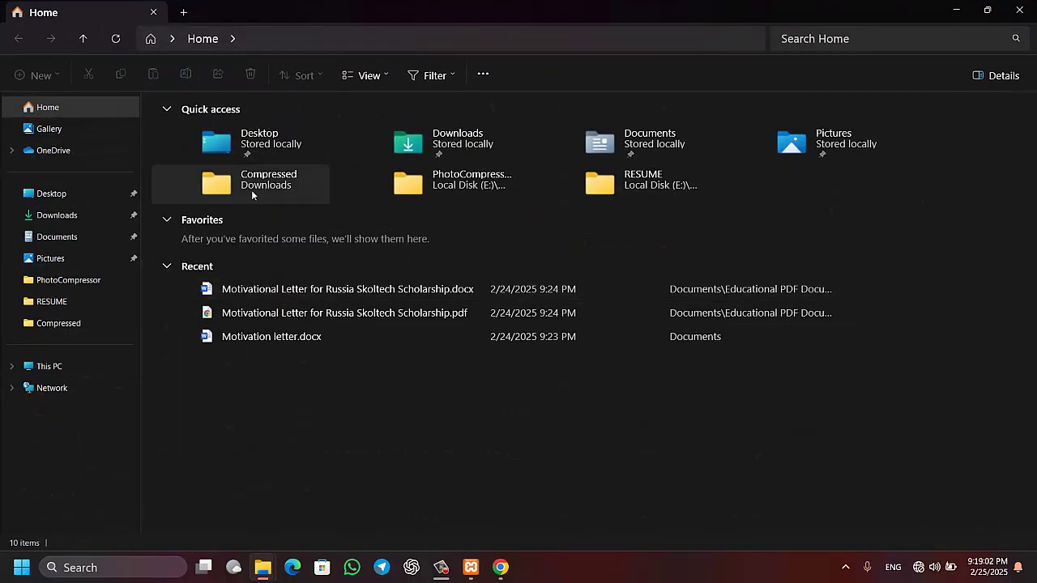
{"action": "left_click", "coordinate": [47, 369]}
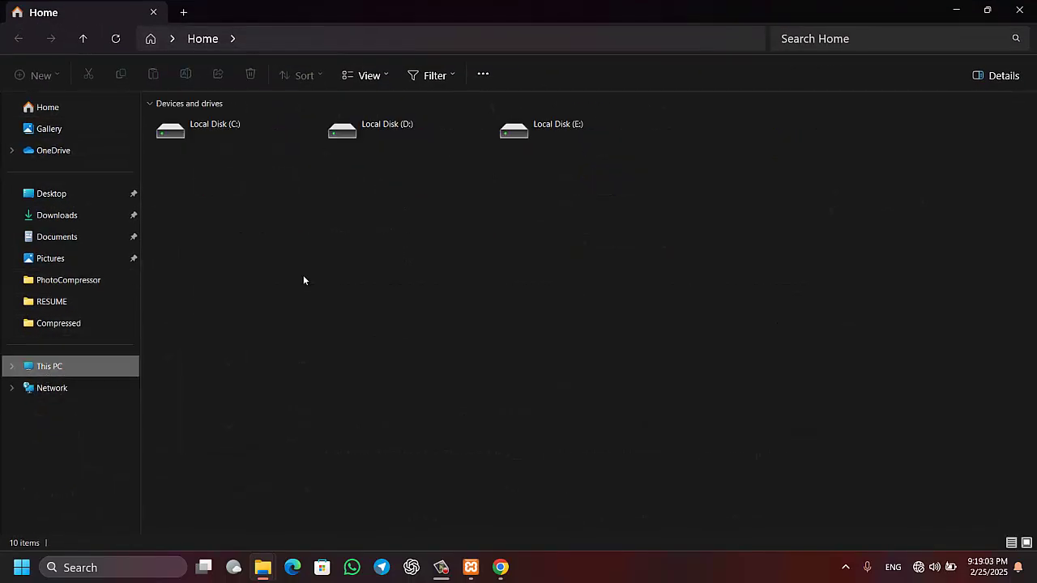
{"action": "double_click", "coordinate": [247, 138]}
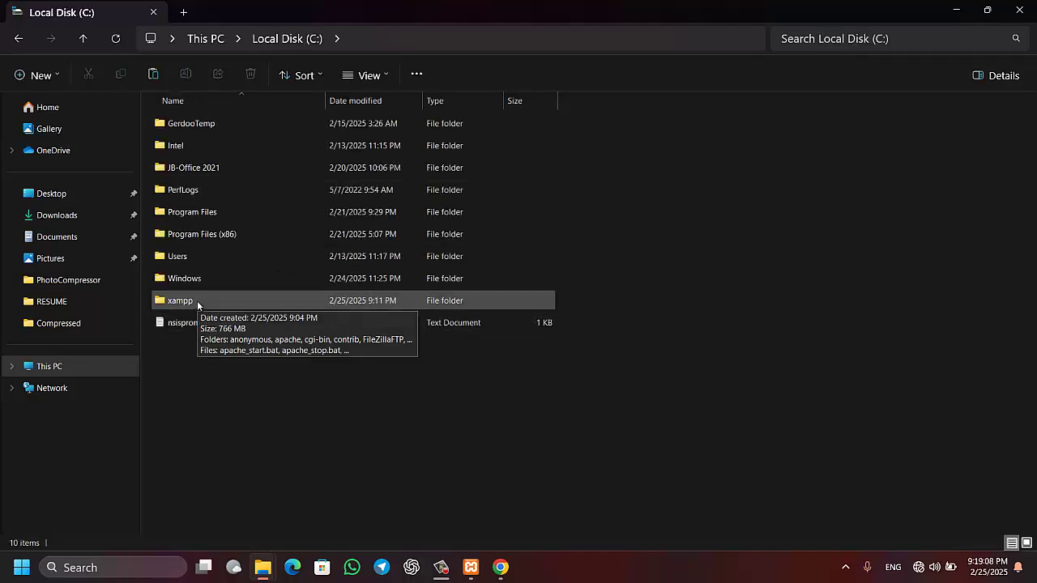
{"action": "double_click", "coordinate": [192, 302]}
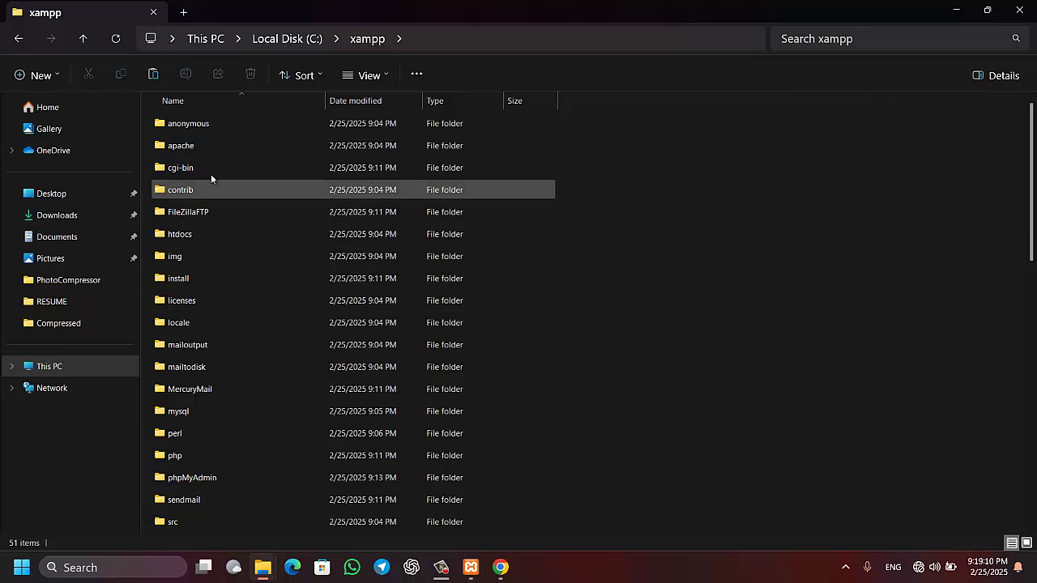
{"action": "double_click", "coordinate": [197, 235]}
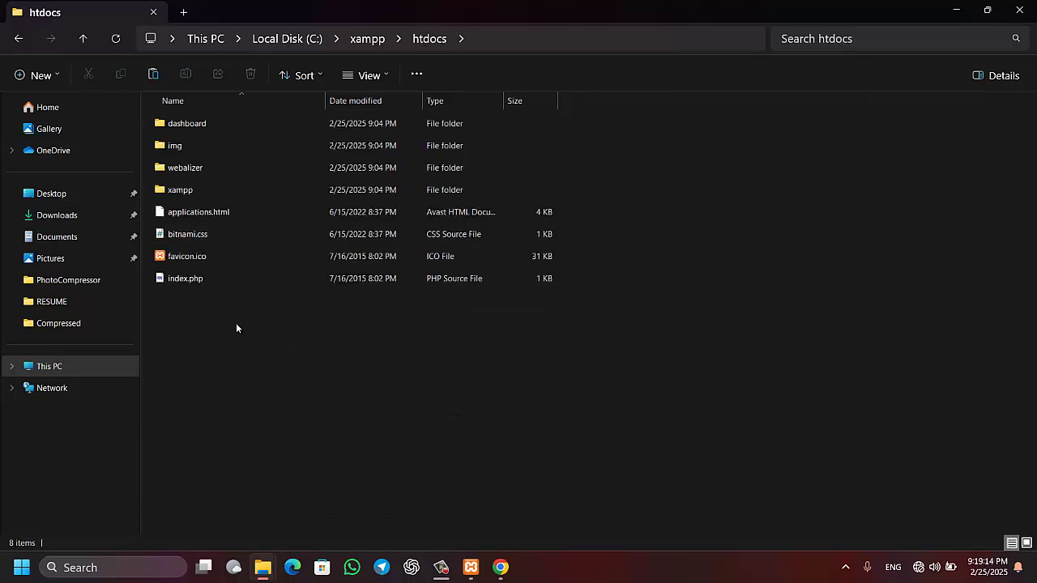
{"action": "key", "text": "ctrl+v"}
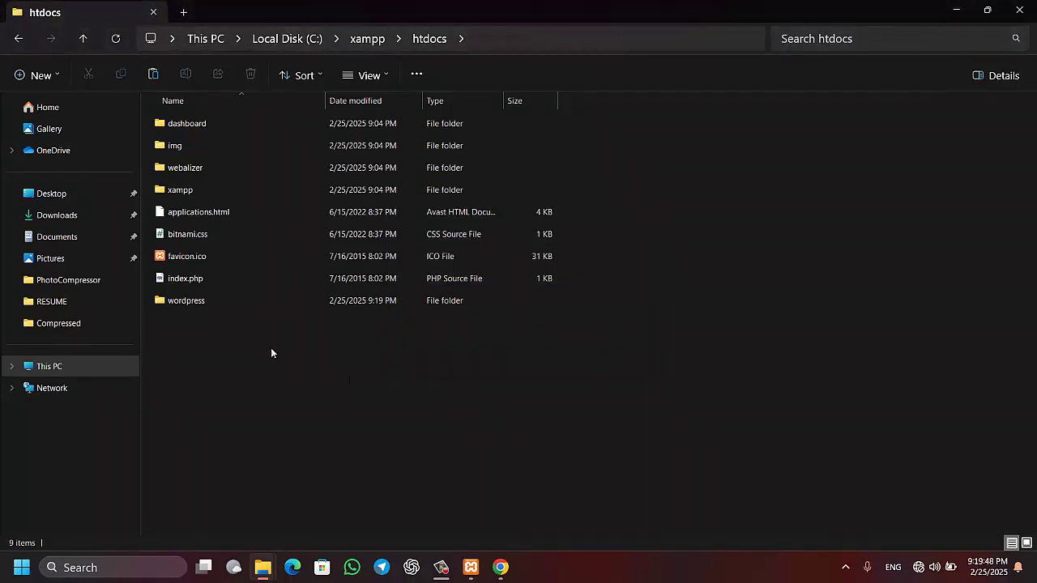
Rename the pasted wordpress folder in htdocs to 'tech' and minimize the window
{"action": "left_click", "coordinate": [189, 306]}
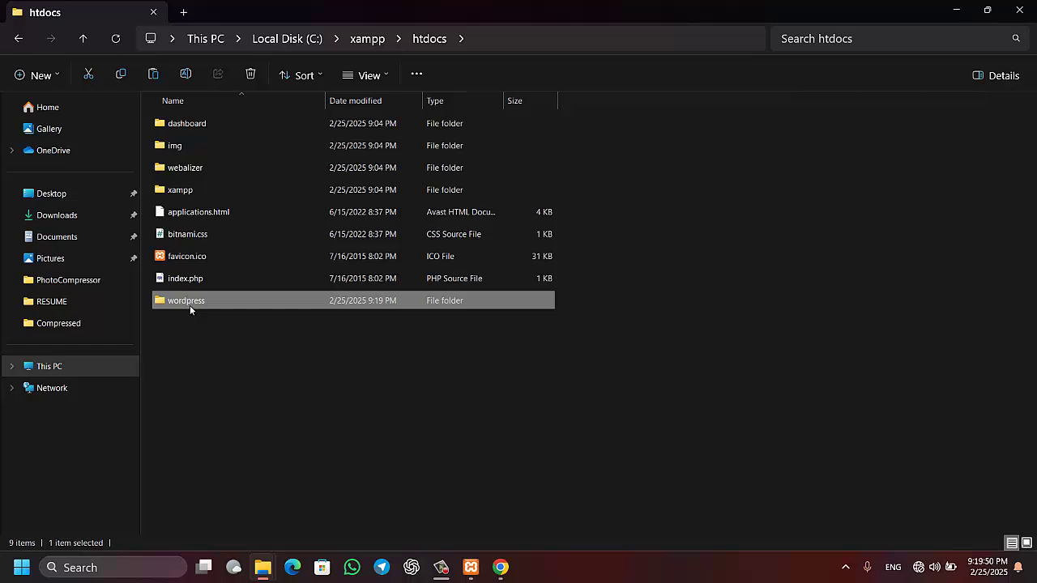
{"action": "right_click", "coordinate": [189, 305]}
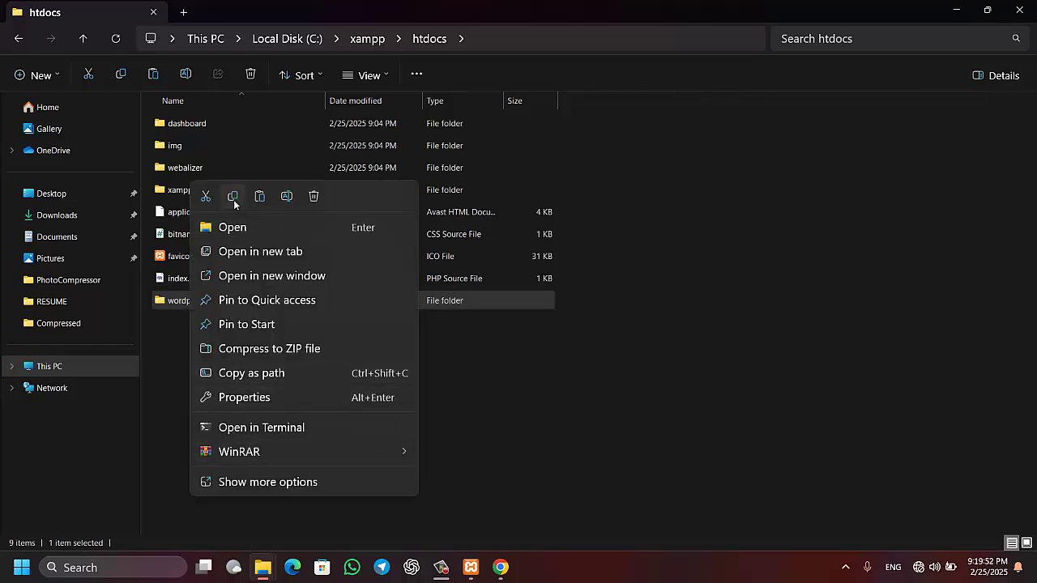
{"action": "left_click", "coordinate": [287, 197]}
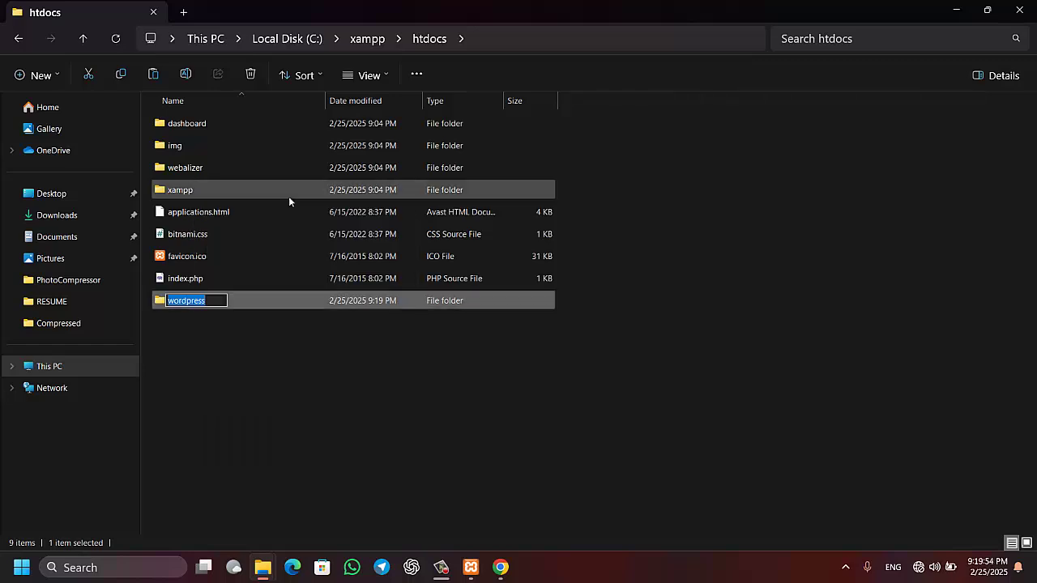
{"action": "type", "text": "tech"}
{"action": "key", "text": "Return"}
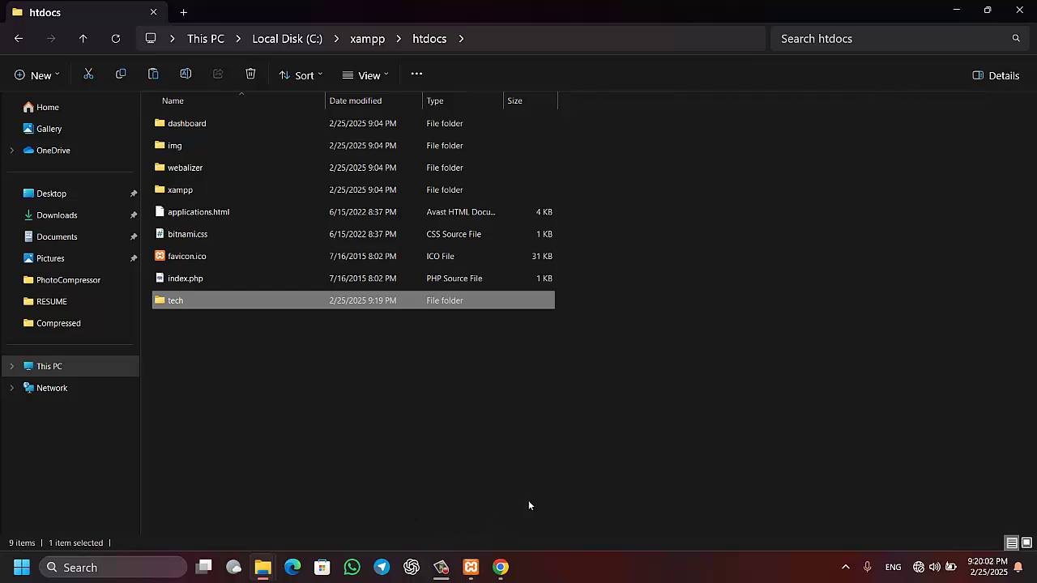
{"action": "left_click", "coordinate": [952, 15]}
Load localhost/tech in a new Chrome tab to reach the WordPress setup welcome page
{"action": "left_click", "coordinate": [1019, 9]}
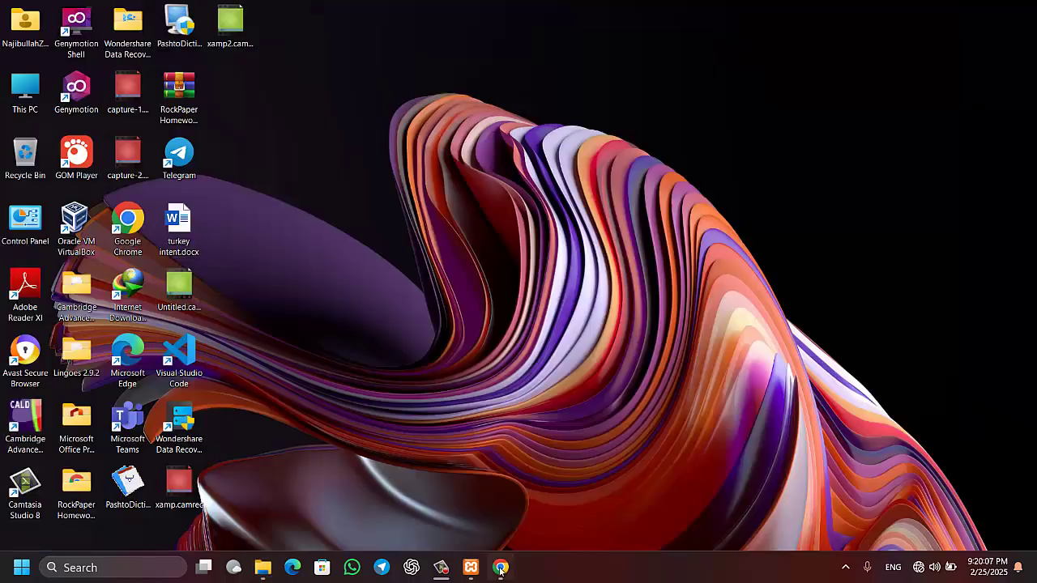
{"action": "left_click", "coordinate": [500, 567]}
{"action": "key", "text": "ctrl+t"}
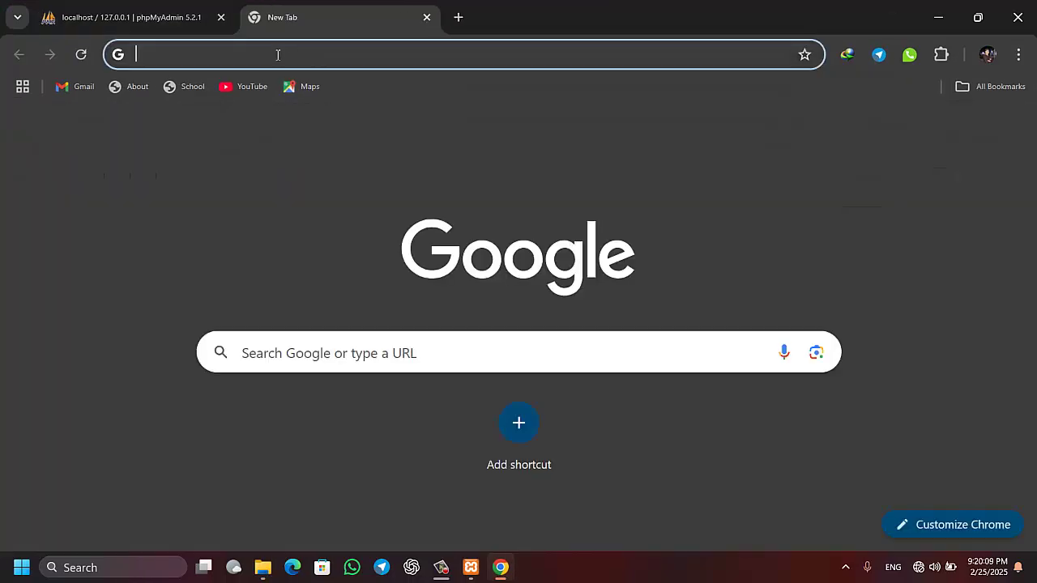
{"action": "left_click", "coordinate": [277, 55]}
{"action": "type", "text": "loca"}
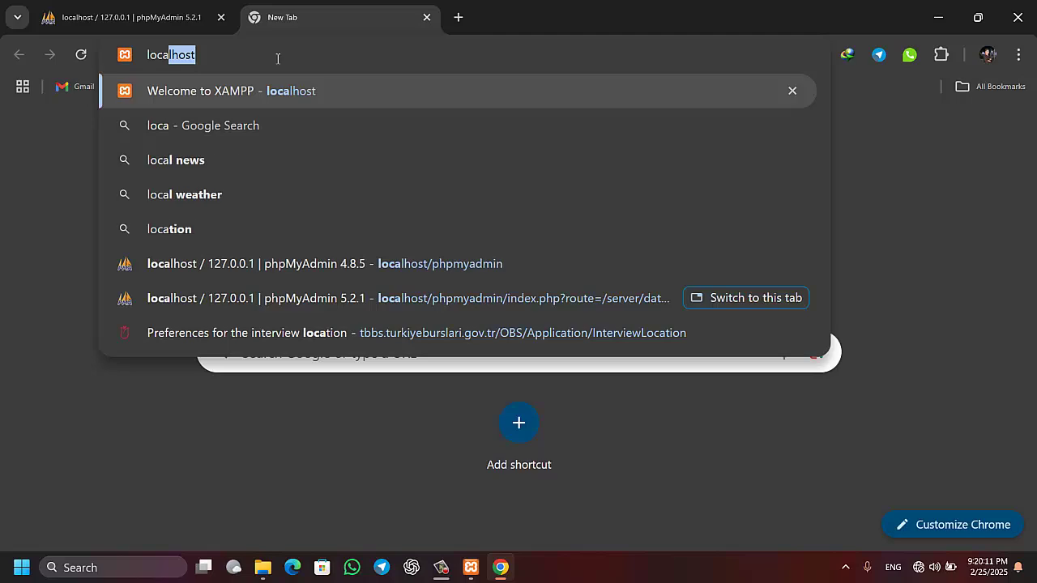
{"action": "type", "text": "lhost/te"}
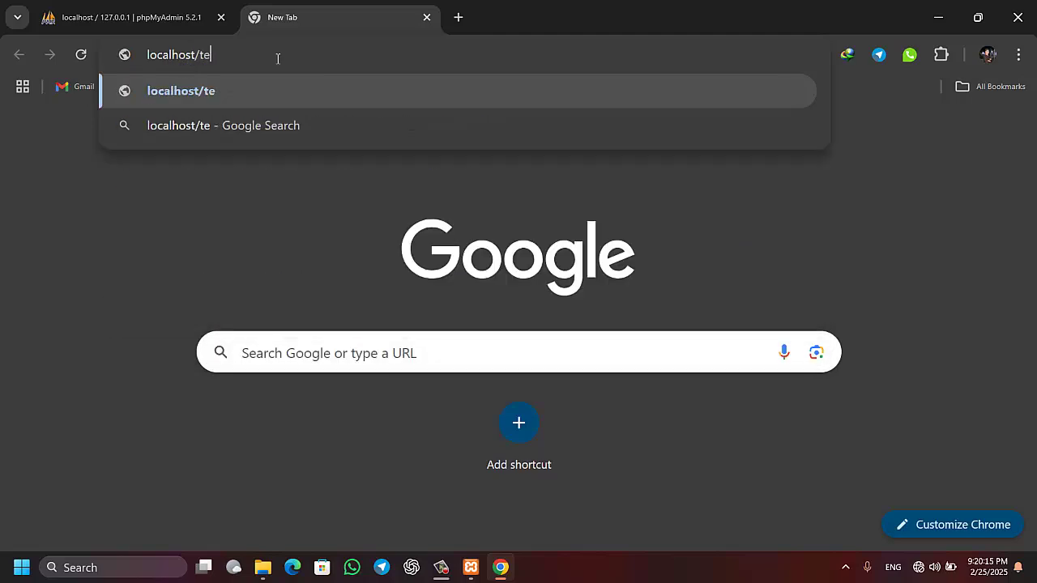
{"action": "type", "text": "ch"}
{"action": "key", "text": "Return"}
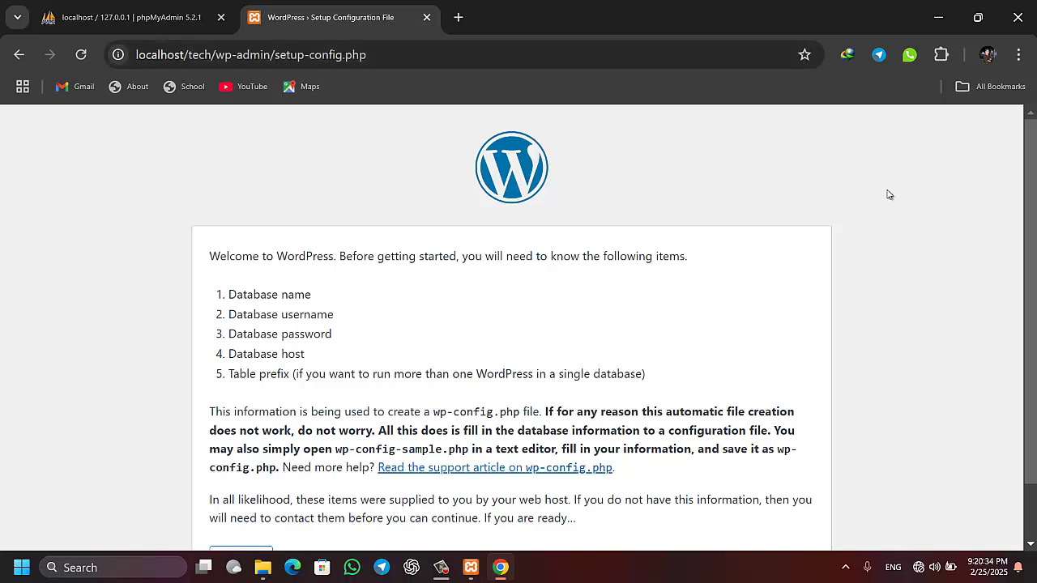
{"action": "scroll", "coordinate": [1035, 270], "scroll_direction": "down", "scroll_amount": 1}
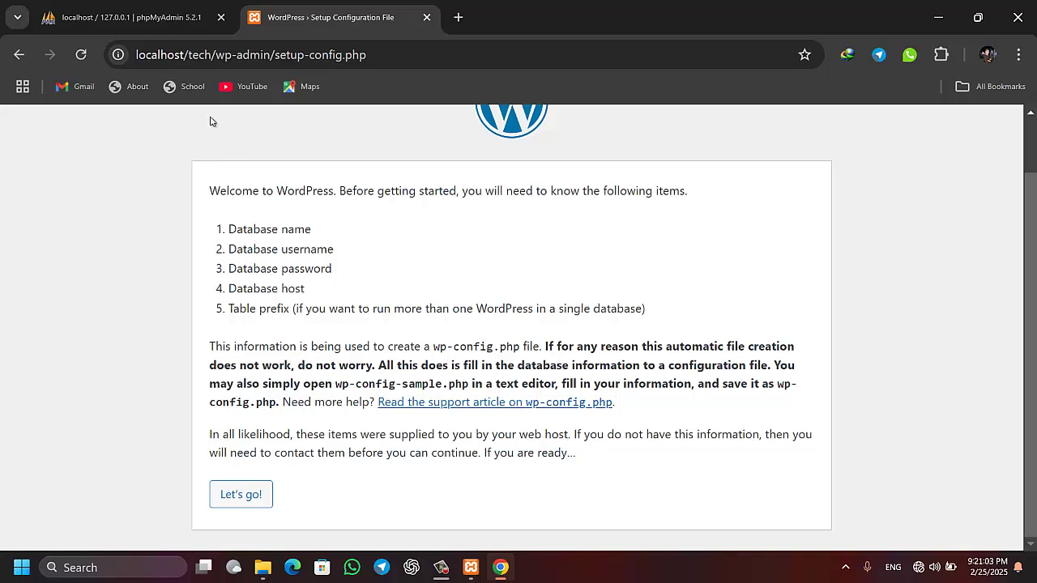
{"action": "double_click", "coordinate": [201, 54]}
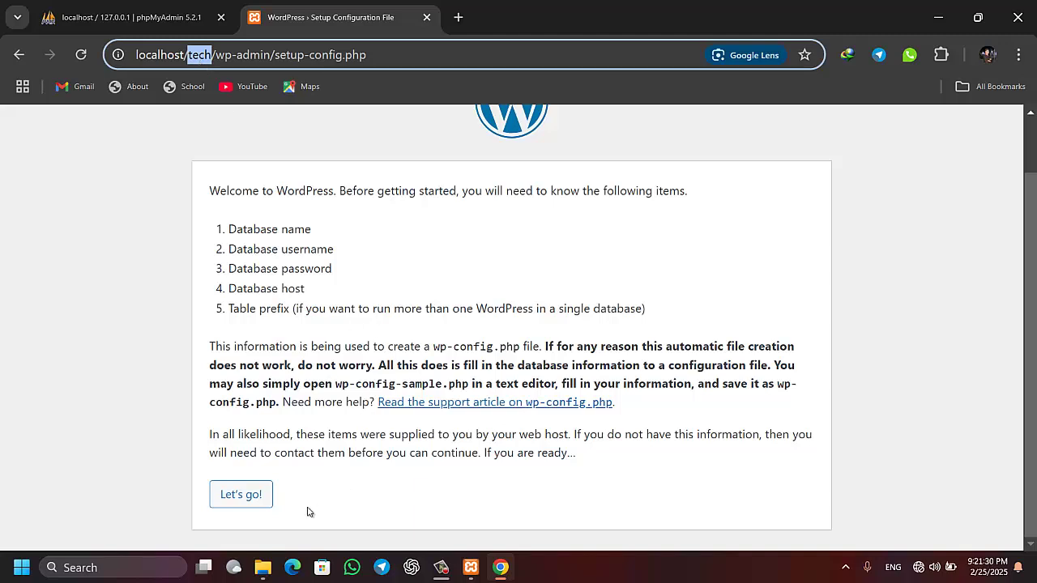
Start the database setup with database name 'tech' and username 'root', then minimize Chrome
{"action": "left_click", "coordinate": [252, 504]}
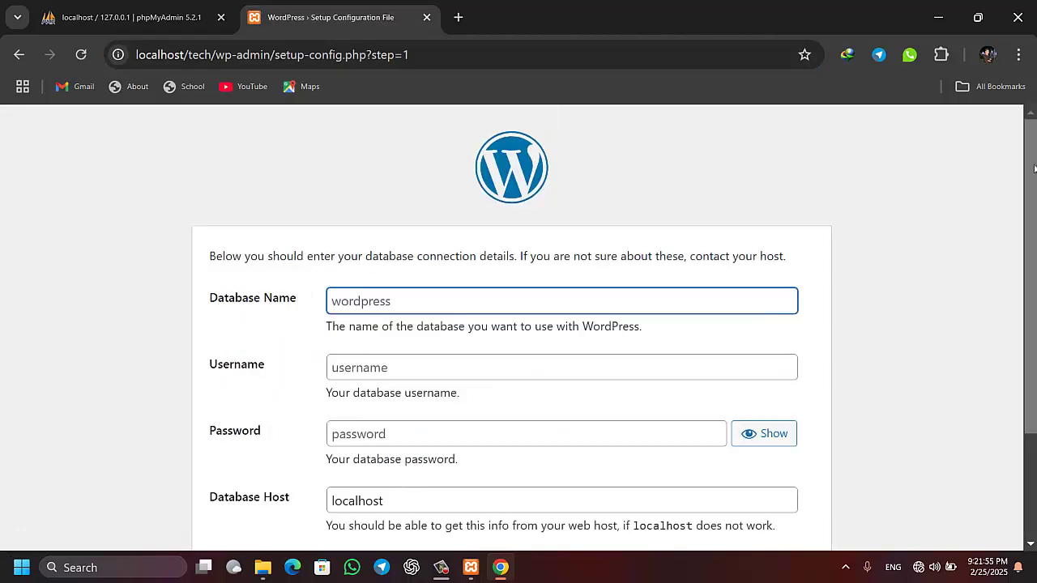
{"action": "scroll", "coordinate": [1030, 168], "scroll_direction": "down", "scroll_amount": 1}
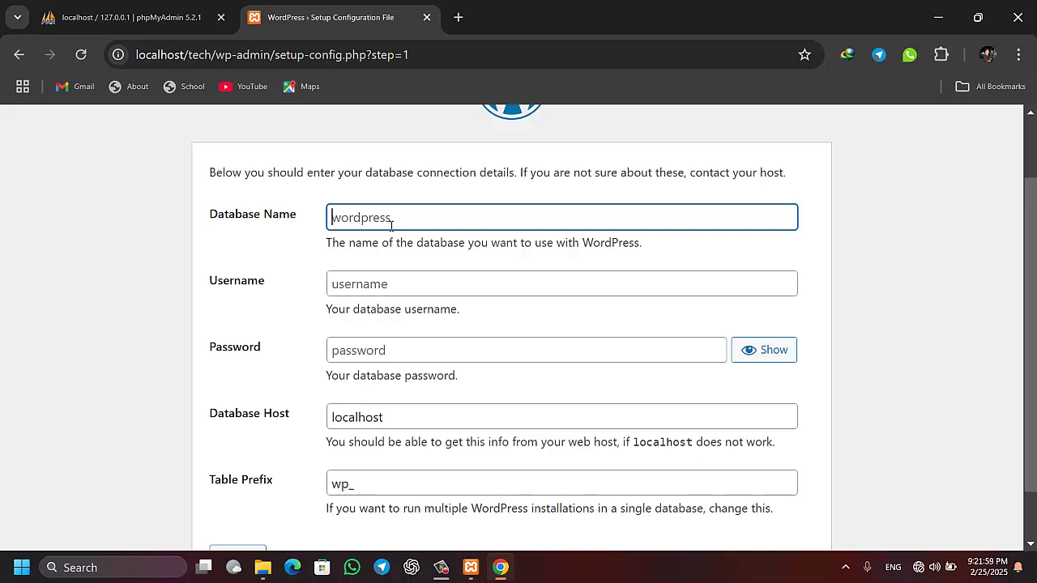
{"action": "type", "text": "tech"}
{"action": "left_click", "coordinate": [397, 286]}
{"action": "type", "text": "root"}
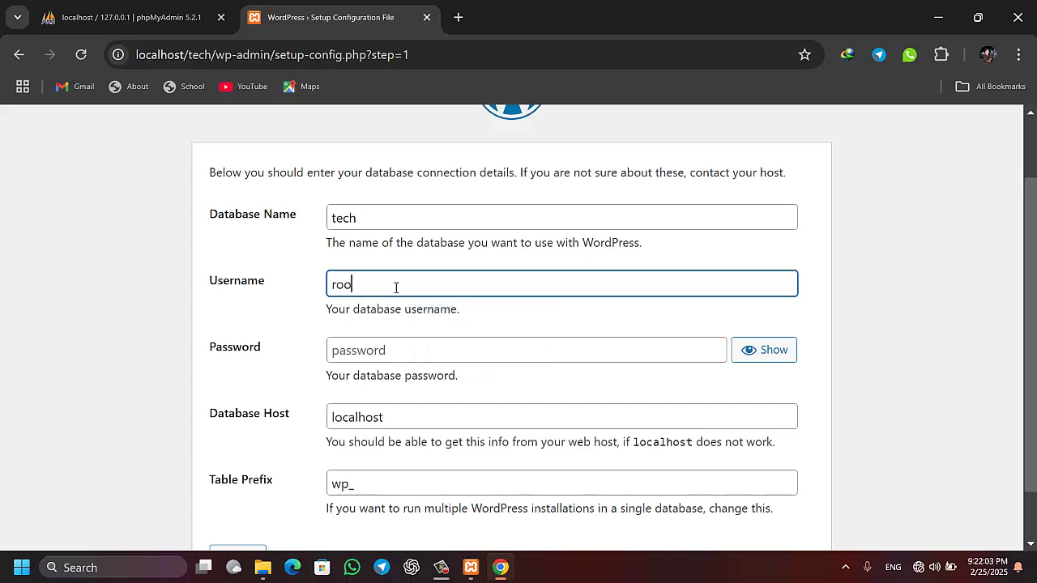
{"action": "left_click", "coordinate": [500, 567]}
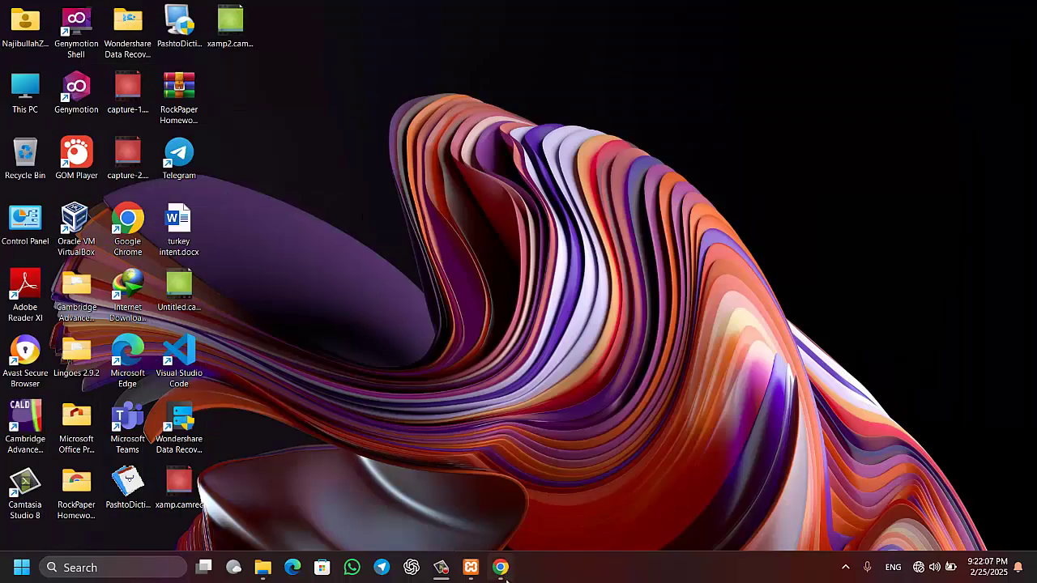
Show phpMyAdmin's User accounts overview to check the root accounts' privileges
{"action": "left_click", "coordinate": [501, 567]}
{"action": "left_click", "coordinate": [115, 18]}
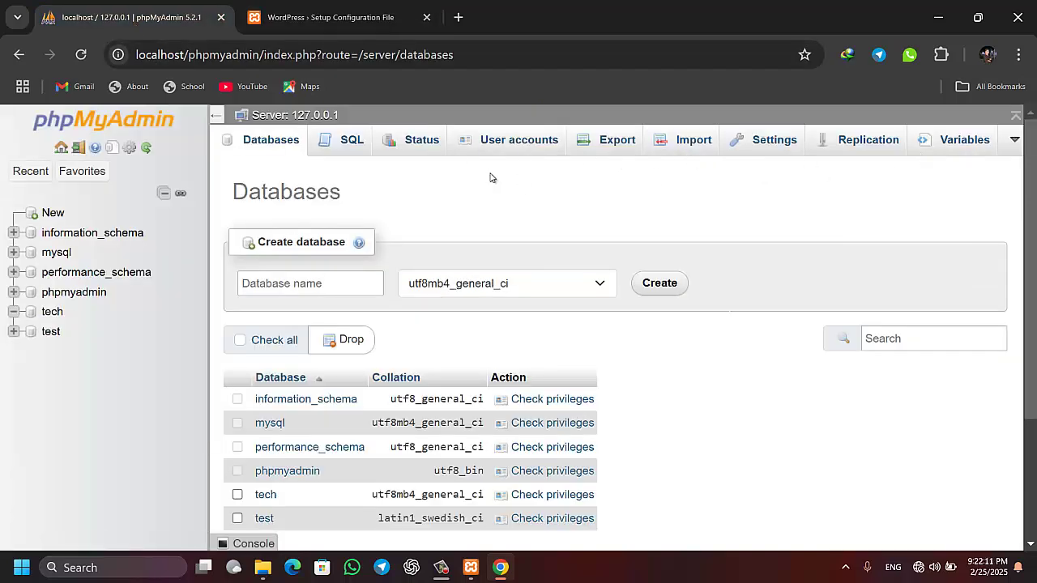
{"action": "left_click", "coordinate": [535, 142]}
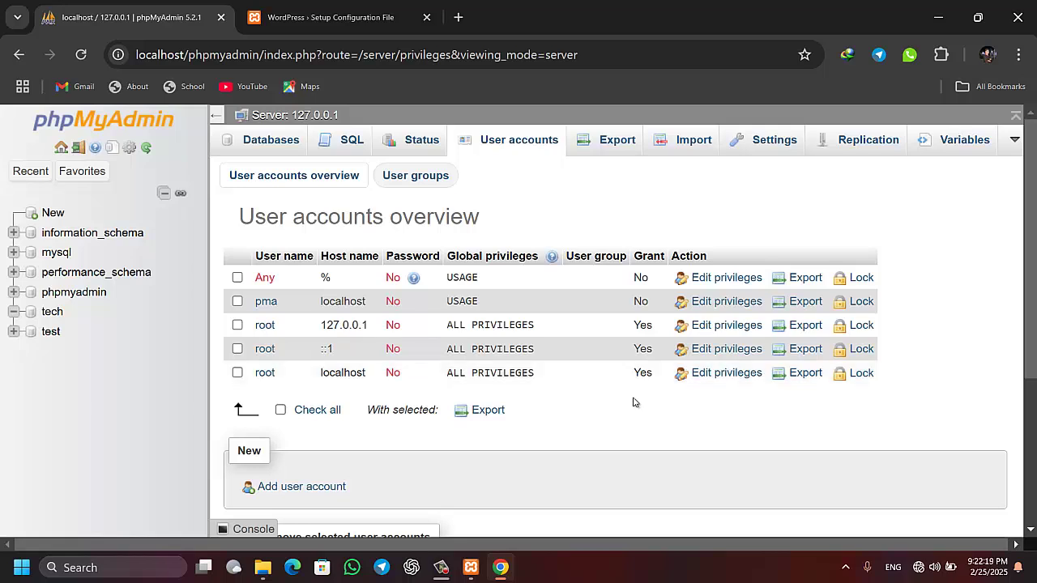
Review the WordPress database form: tech, root, empty password, localhost, prefix wp_
{"action": "left_click", "coordinate": [332, 17]}
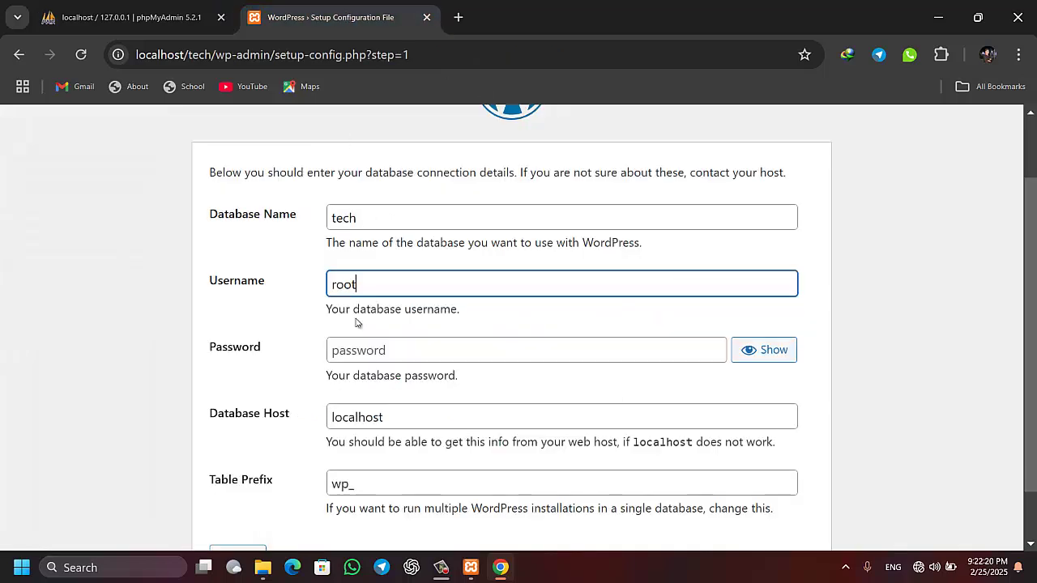
{"action": "left_click", "coordinate": [382, 350]}
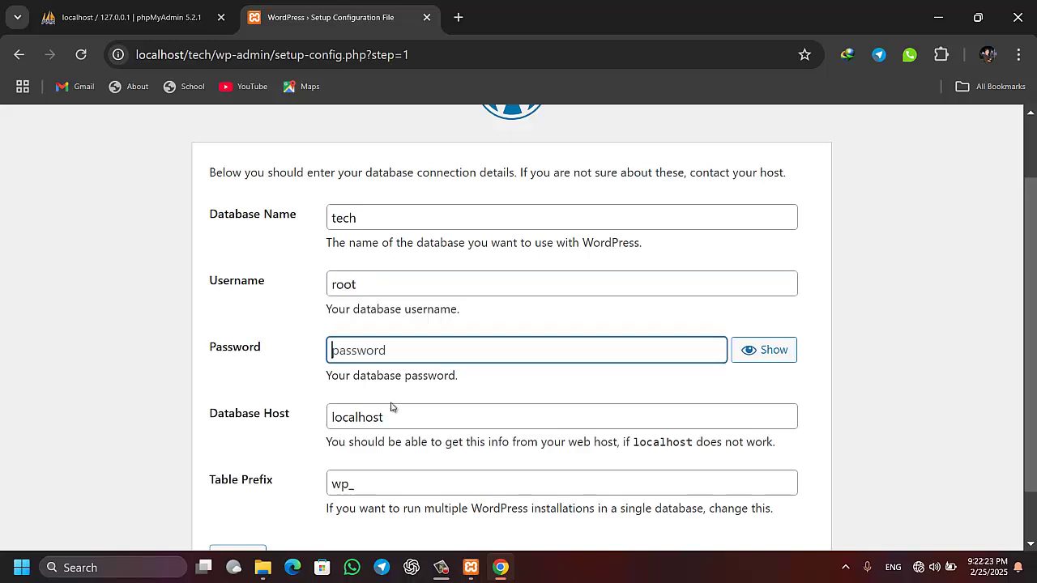
{"action": "left_click", "coordinate": [389, 417]}
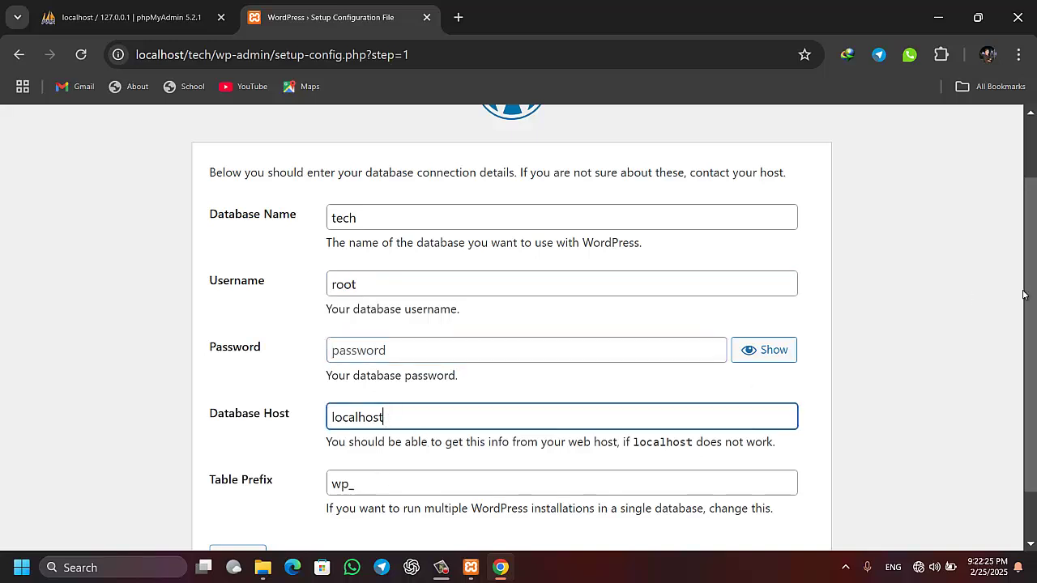
{"action": "scroll", "coordinate": [376, 482], "scroll_direction": "down", "scroll_amount": 1}
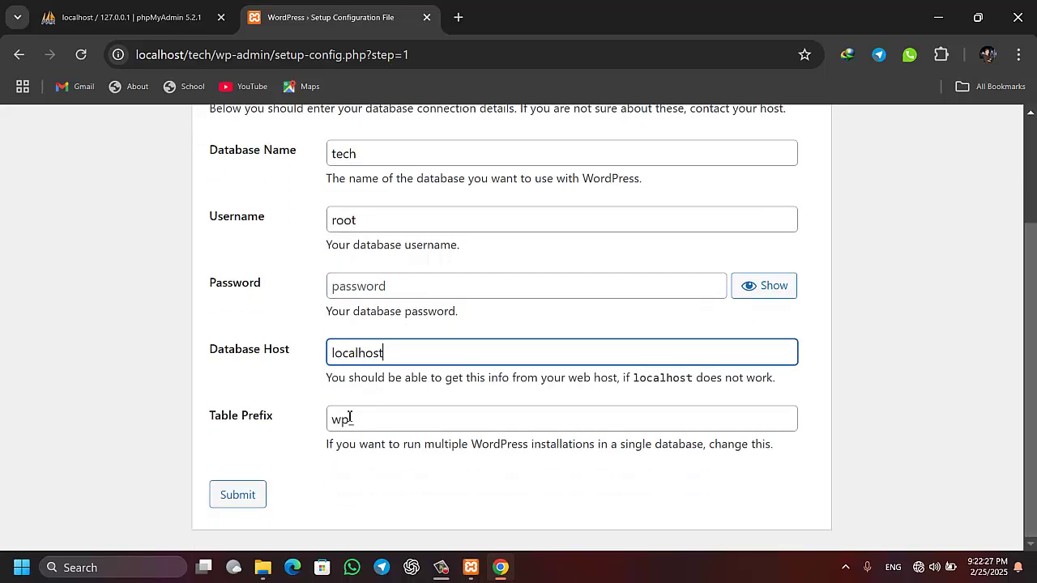
{"action": "left_click_drag", "start_coordinate": [363, 154], "coordinate": [320, 156]}
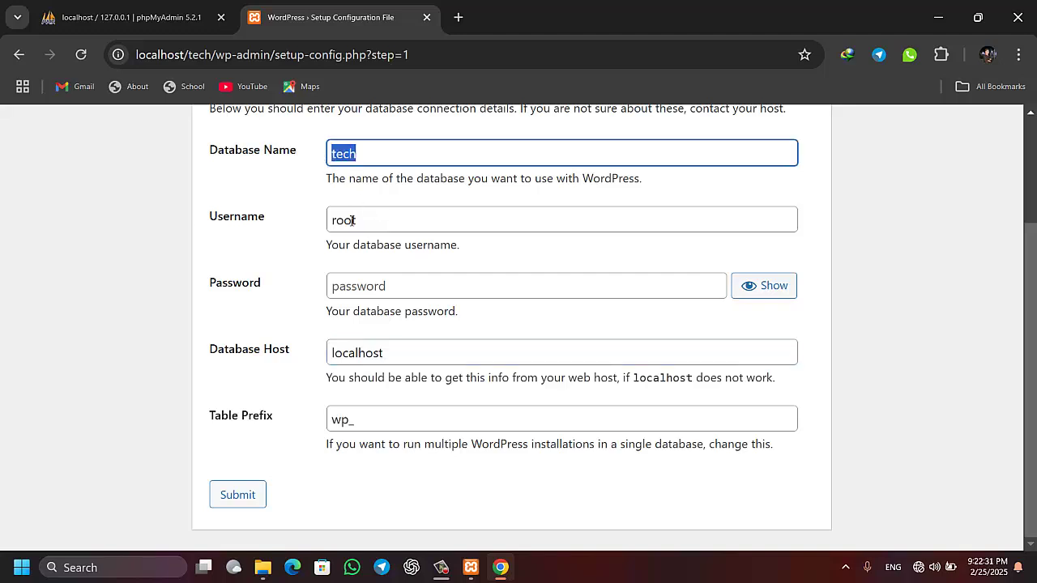
{"action": "left_click_drag", "start_coordinate": [361, 221], "coordinate": [304, 223]}
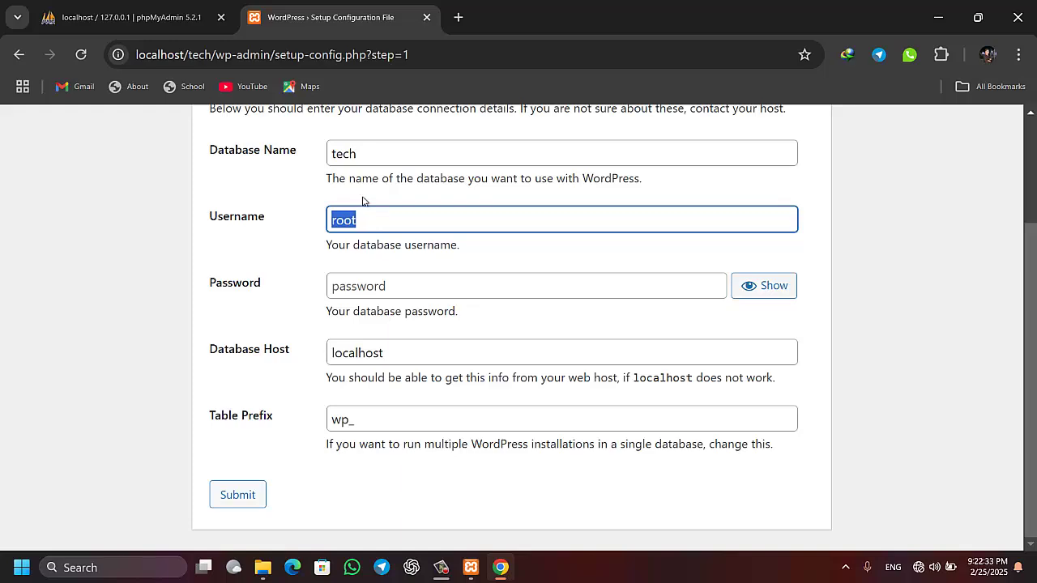
{"action": "left_click", "coordinate": [501, 569]}
{"action": "left_click", "coordinate": [501, 568]}
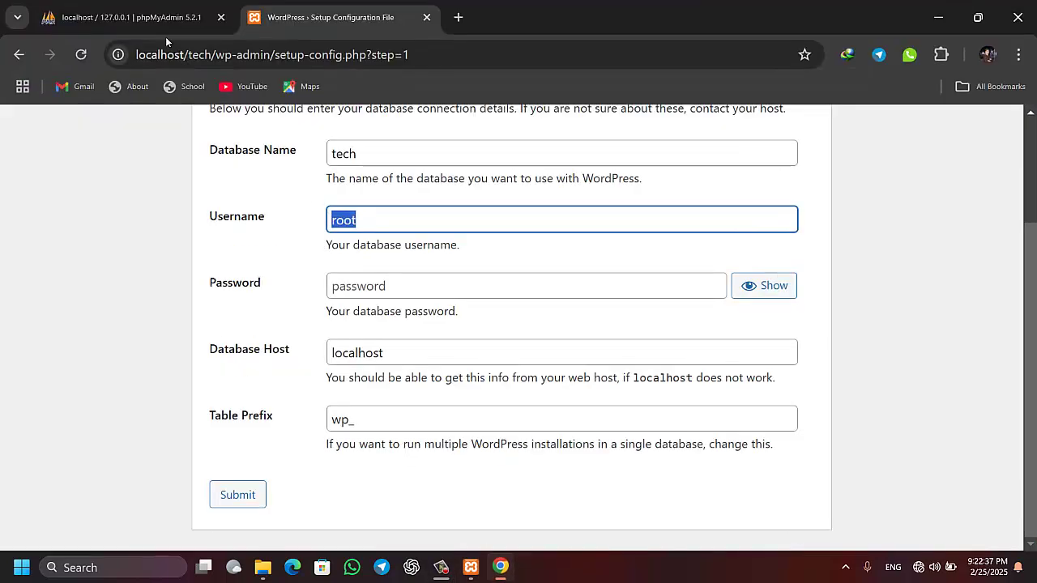
Show root@localhost's privileges and scroll through its Global privileges checkboxes
{"action": "left_click", "coordinate": [134, 17]}
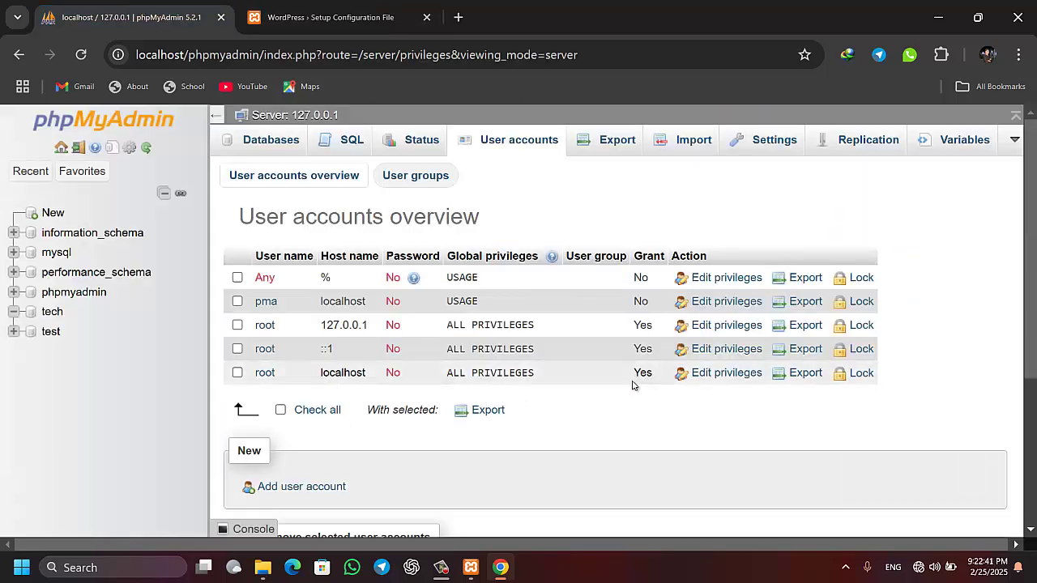
{"action": "left_click", "coordinate": [718, 377]}
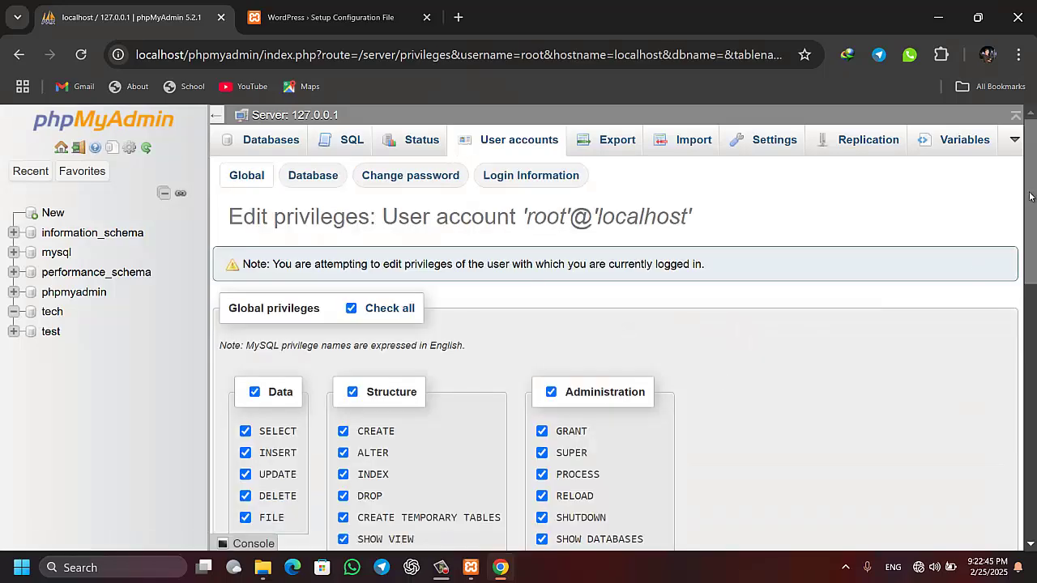
{"action": "left_click_drag", "start_coordinate": [1027, 198], "coordinate": [1024, 272]}
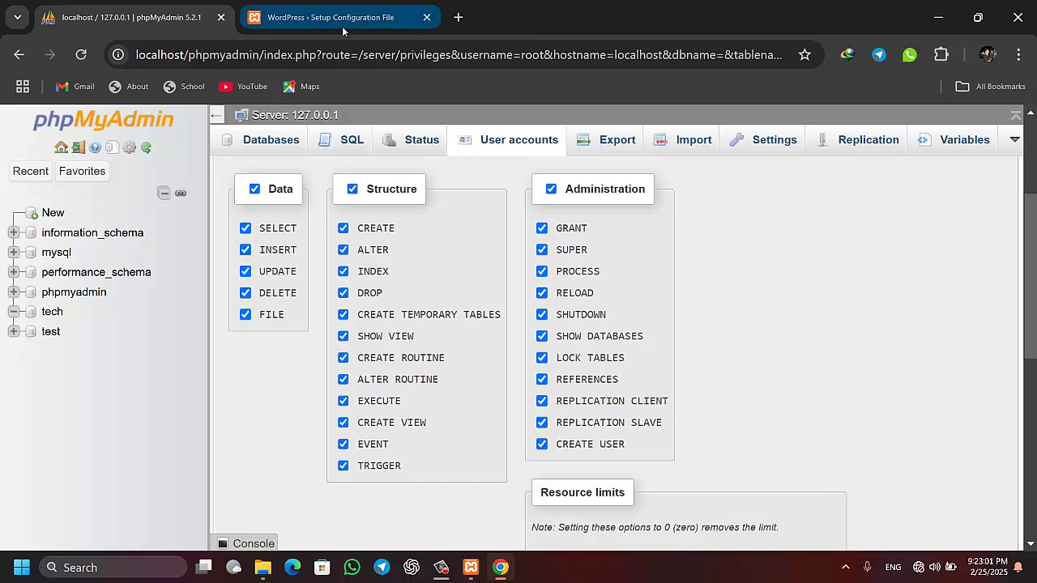
Submit the tech database connection details and run the WordPress installation
{"action": "left_click", "coordinate": [253, 141]}
{"action": "key", "text": "ctrl+Tab"}
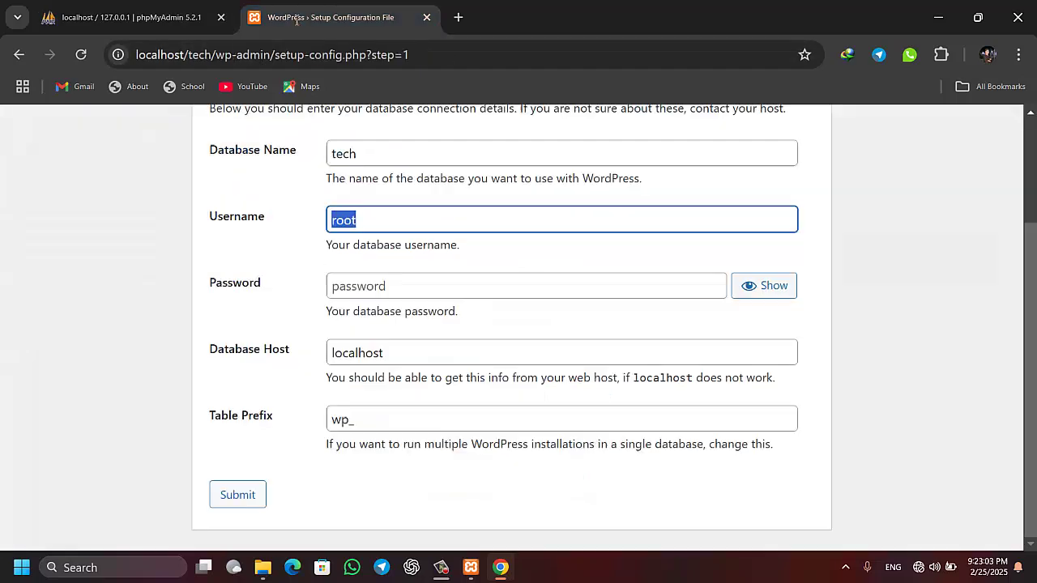
{"action": "left_click", "coordinate": [238, 503]}
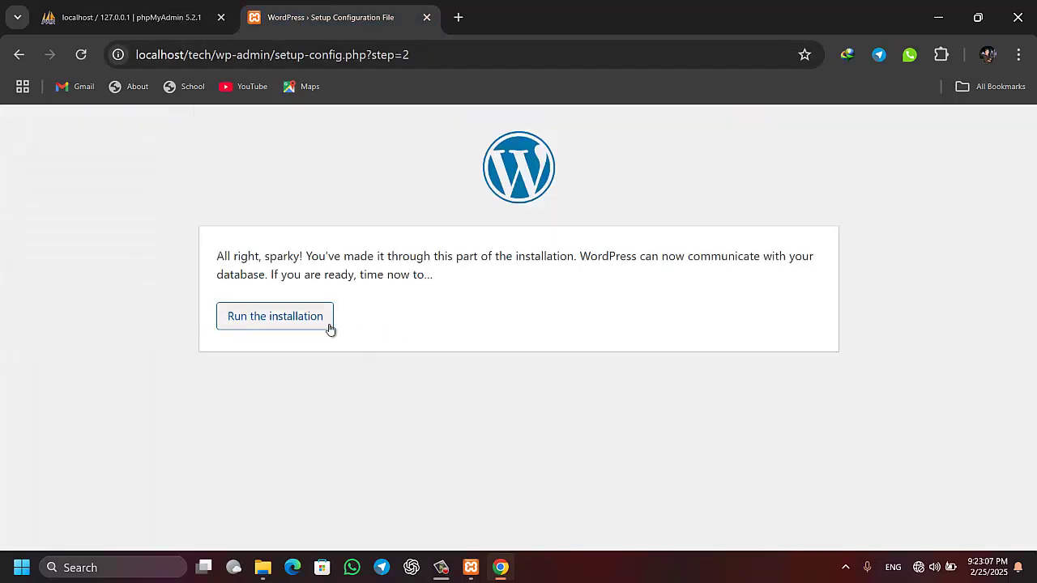
{"action": "left_click", "coordinate": [284, 330]}
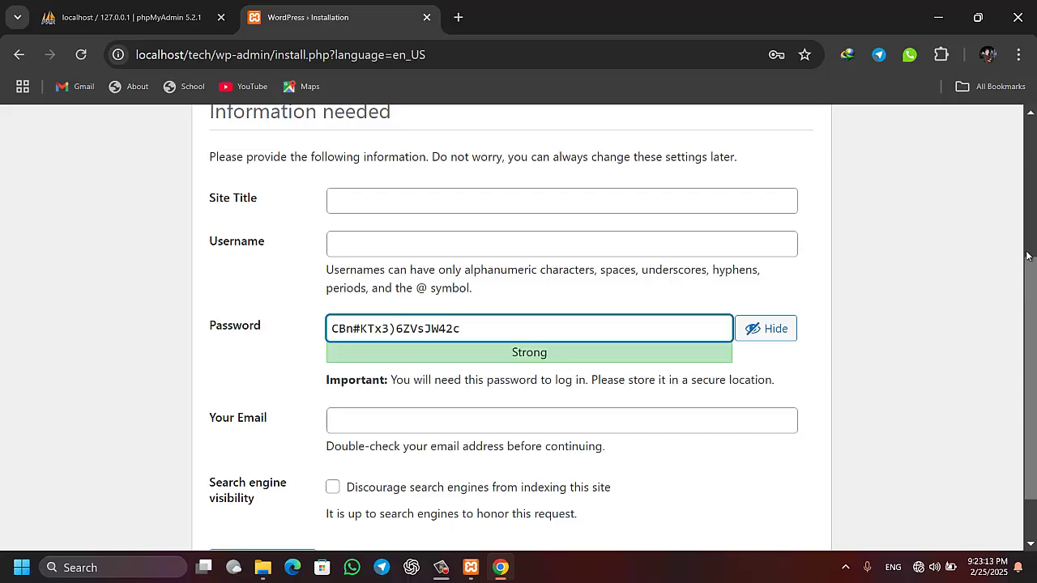
{"action": "scroll", "coordinate": [1032, 207], "scroll_direction": "up", "scroll_amount": 3}
{"action": "scroll", "coordinate": [580, 295], "scroll_direction": "down", "scroll_amount": 2}
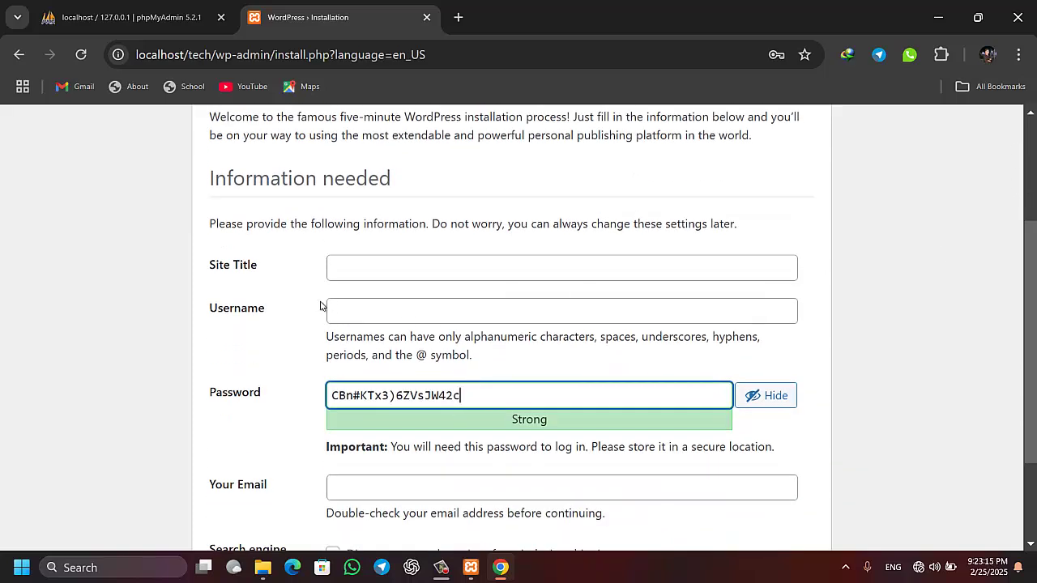
Install WordPress with site title 'Technology', an admin username and a password
{"action": "left_click", "coordinate": [353, 268]}
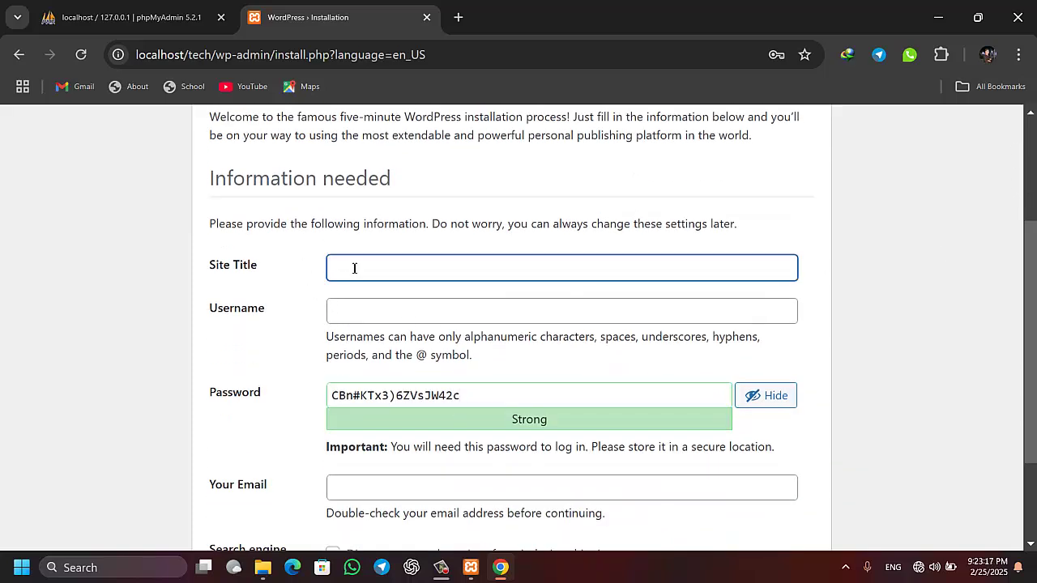
{"action": "type", "text": "Technology"}
{"action": "left_click", "coordinate": [349, 306]}
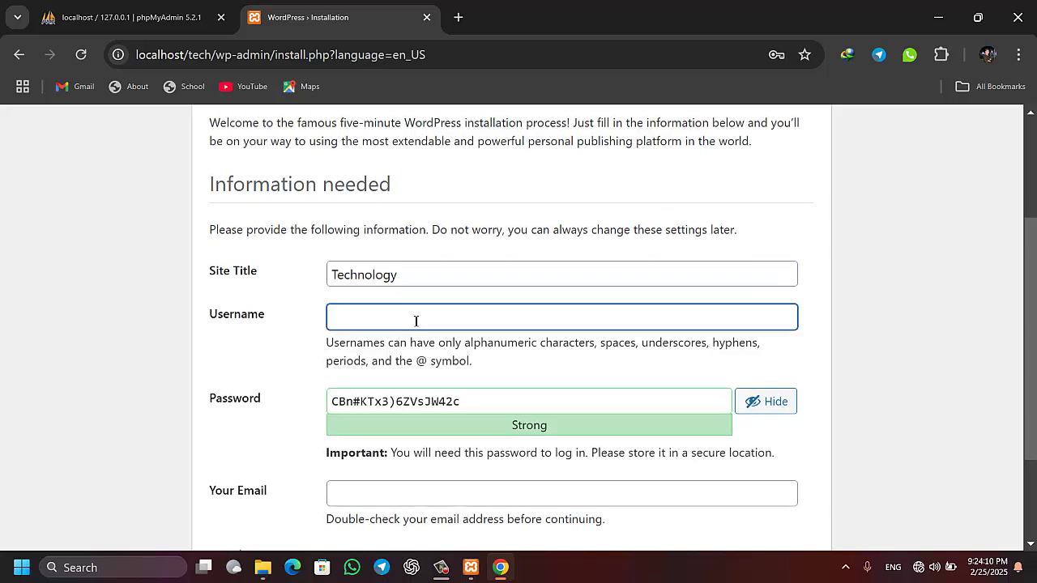
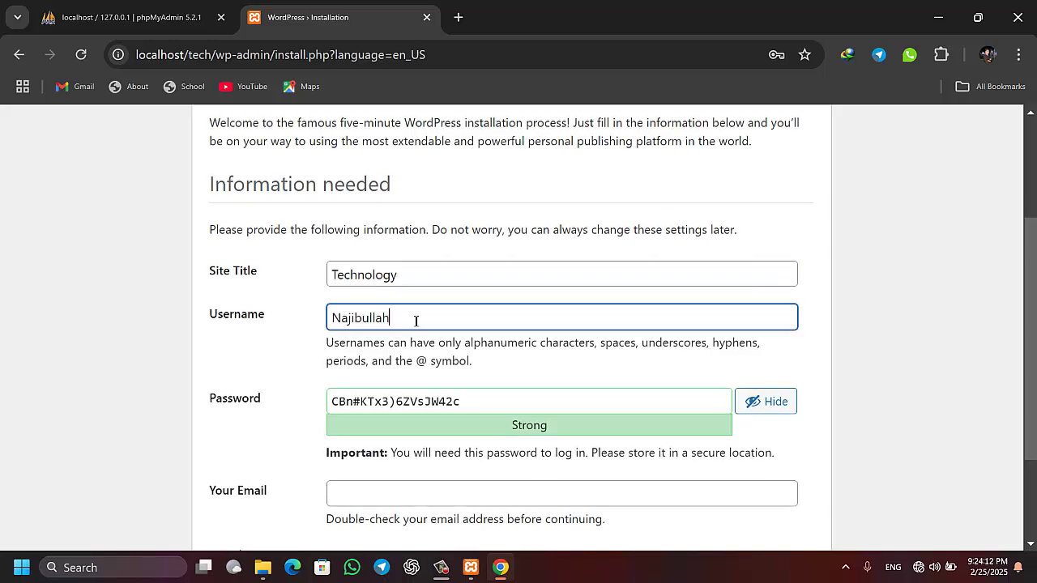
{"action": "key", "text": "Tab"}
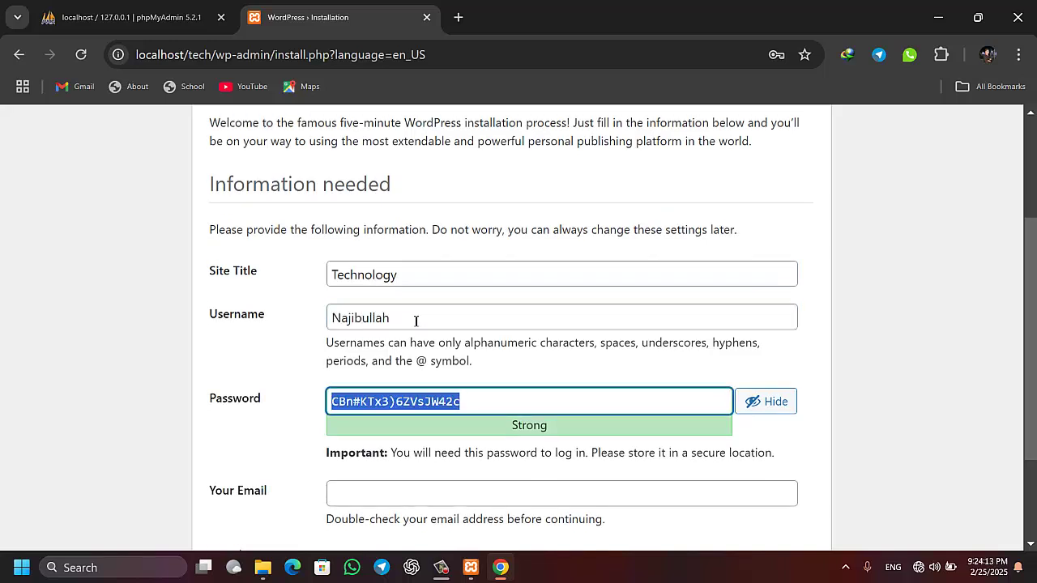
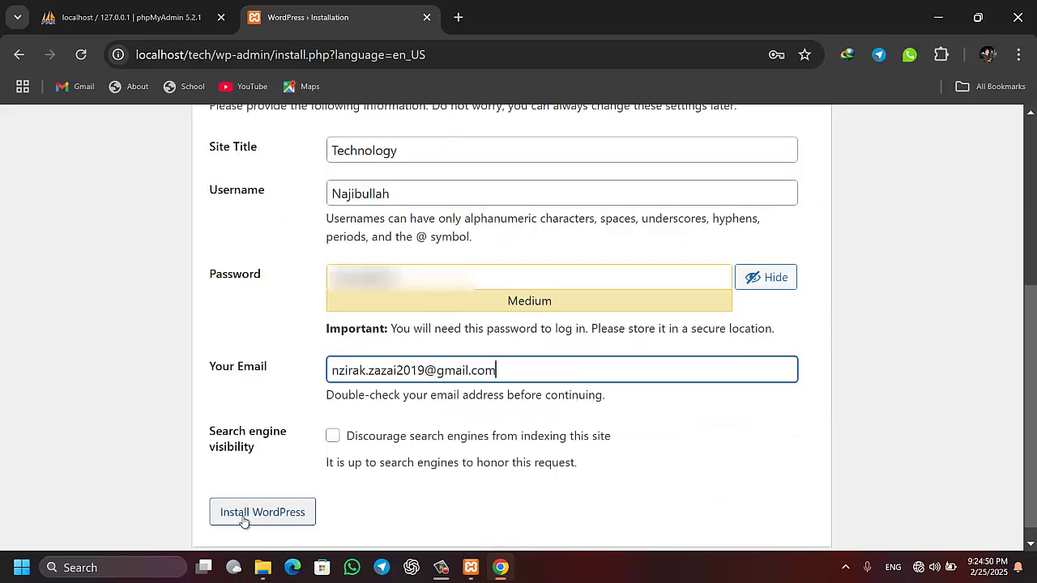
{"action": "left_click", "coordinate": [243, 519]}
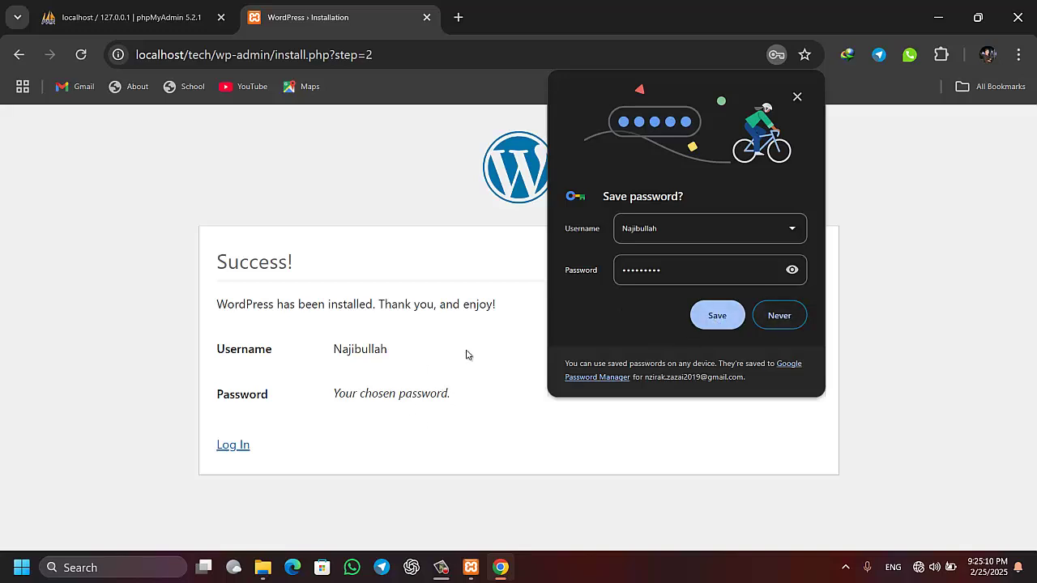
Decline saving the password, then fill the login form with admin credentials and Remember Me
{"action": "left_click", "coordinate": [783, 318]}
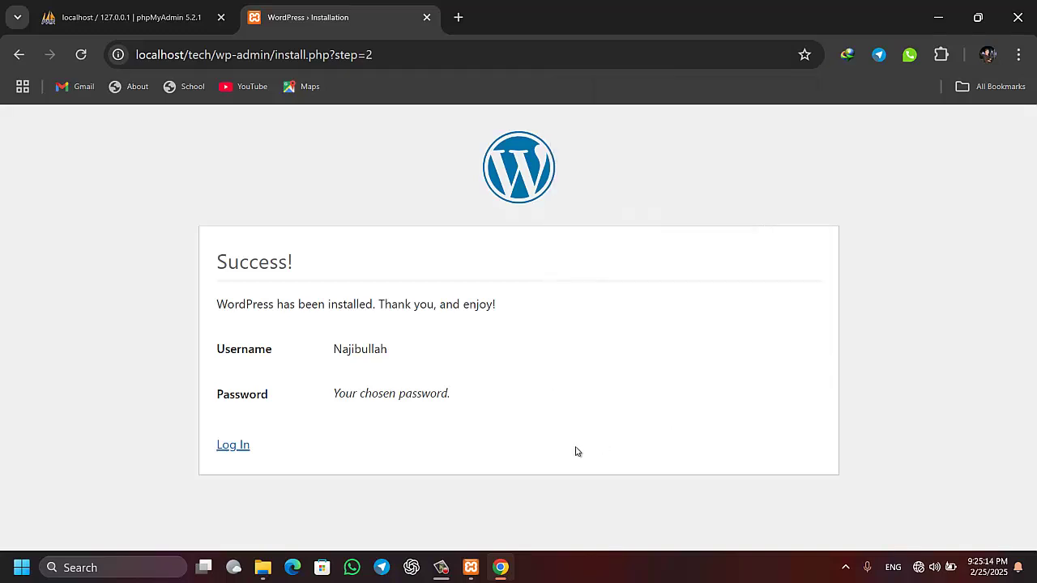
{"action": "left_click", "coordinate": [232, 446]}
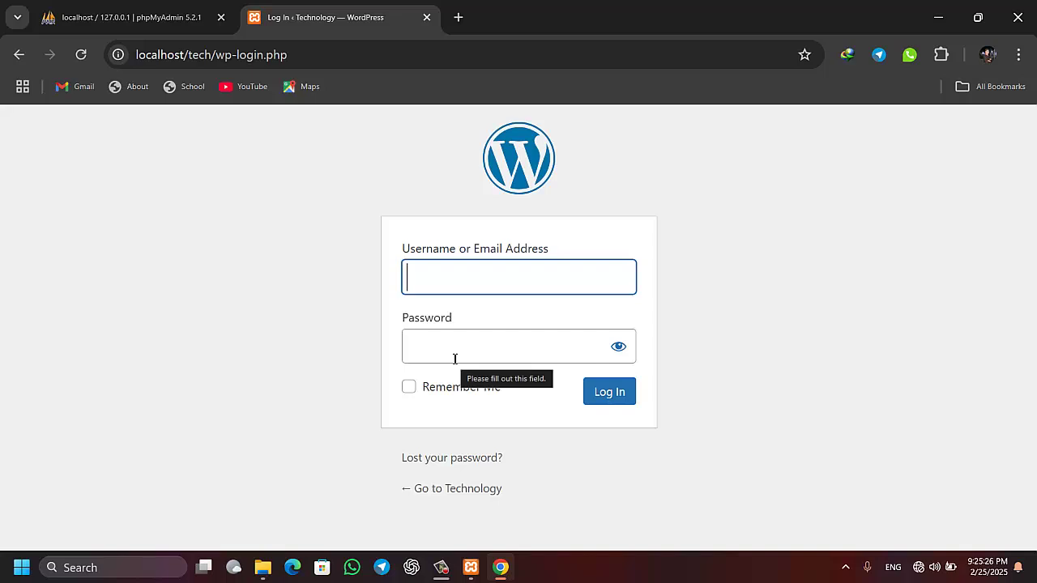
{"action": "type", "text": "na"}
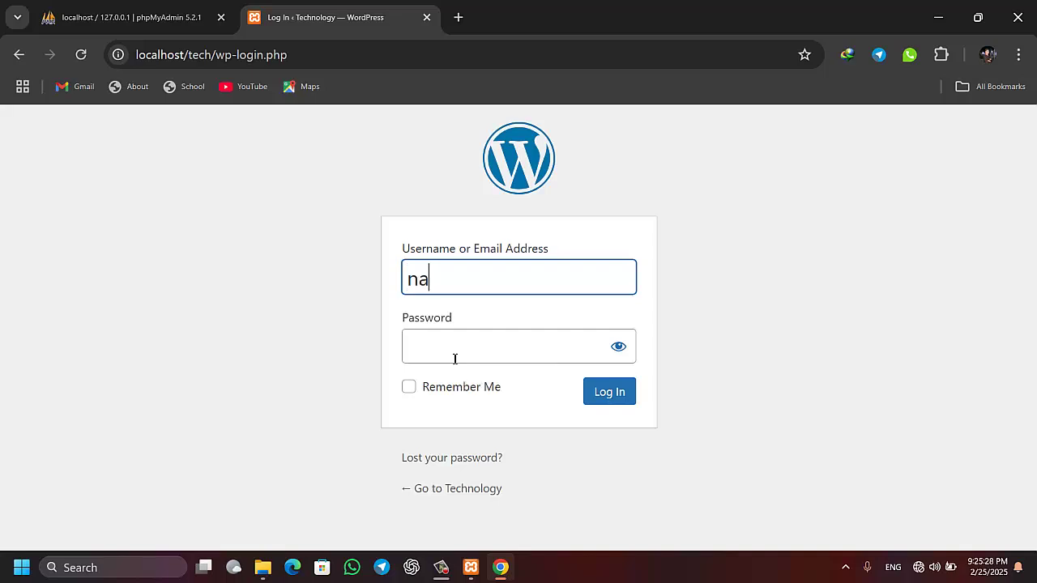
{"action": "type", "text": "jibullah"}
{"action": "key", "text": "Tab"}
{"action": "key", "text": "ctrl+v"}
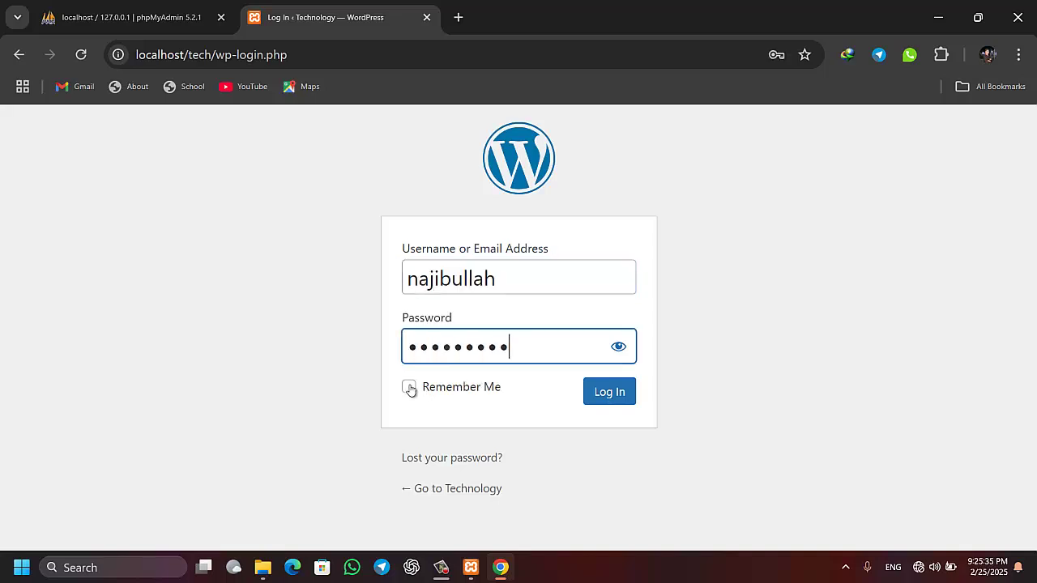
{"action": "left_click", "coordinate": [409, 387]}
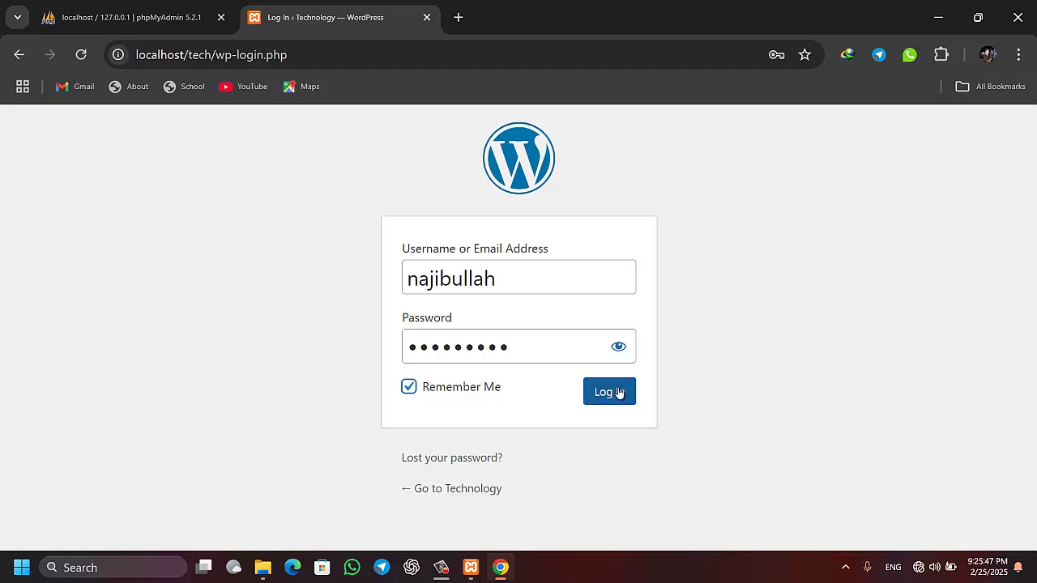
Log in and look over the Technology admin Dashboard with its WordPress 6.7.2 welcome panel
{"action": "left_click", "coordinate": [623, 397]}
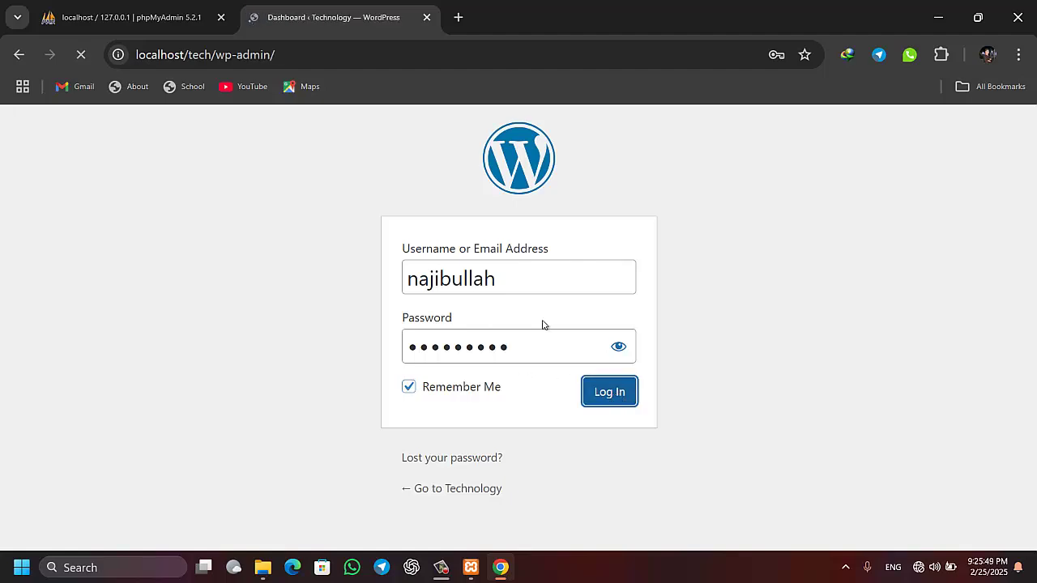
{"action": "scroll", "coordinate": [1032, 194], "scroll_direction": "down", "scroll_amount": 3}
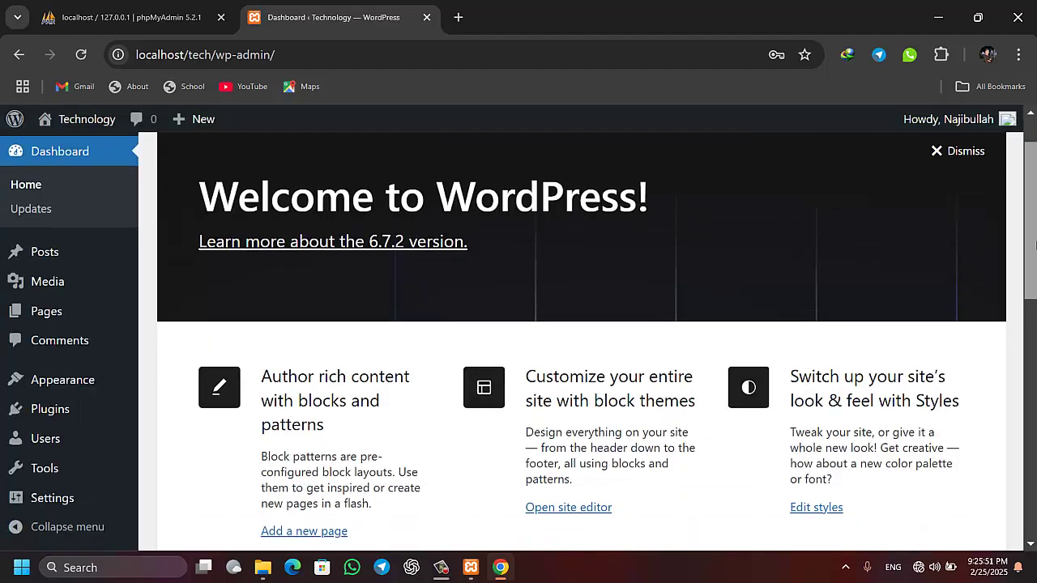
{"action": "scroll", "coordinate": [1032, 184], "scroll_direction": "up", "scroll_amount": 3}
{"action": "left_click_drag", "start_coordinate": [1032, 183], "coordinate": [1035, 346]}
{"action": "scroll", "coordinate": [1035, 347], "scroll_direction": "up", "scroll_amount": 10}
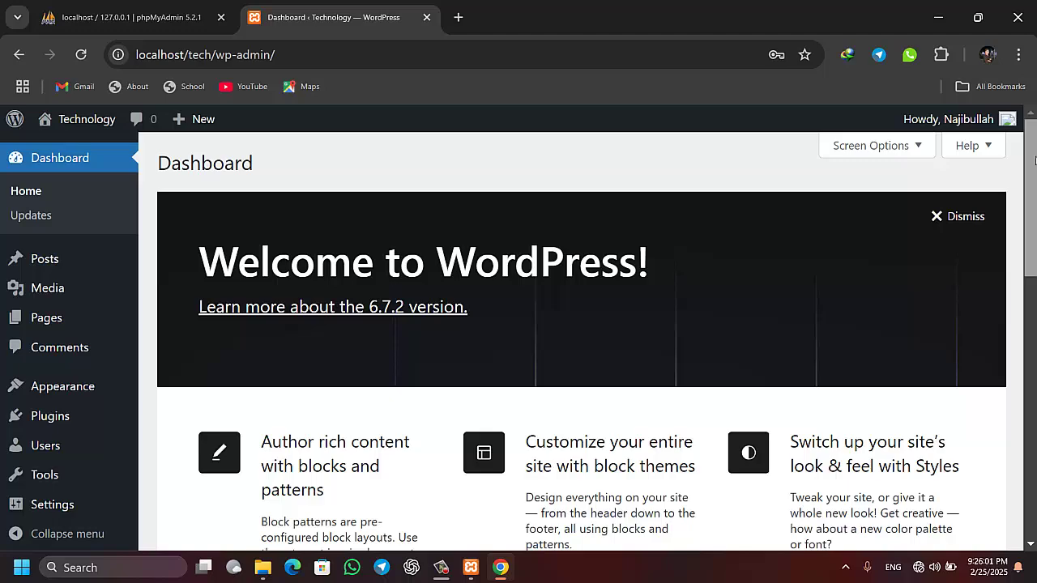
{"action": "scroll", "coordinate": [1033, 121], "scroll_direction": "down", "scroll_amount": 3}
{"action": "scroll", "coordinate": [1034, 122], "scroll_direction": "up", "scroll_amount": 3}
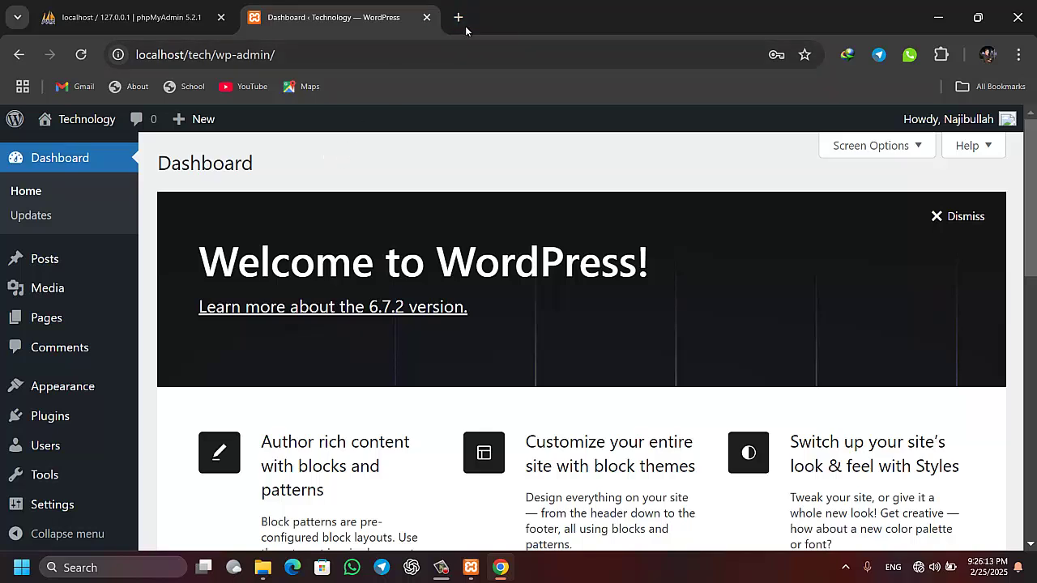
Visit localhost/tech from the admin bar and look over the Blog's default Hello world! post
{"action": "left_click", "coordinate": [90, 140]}
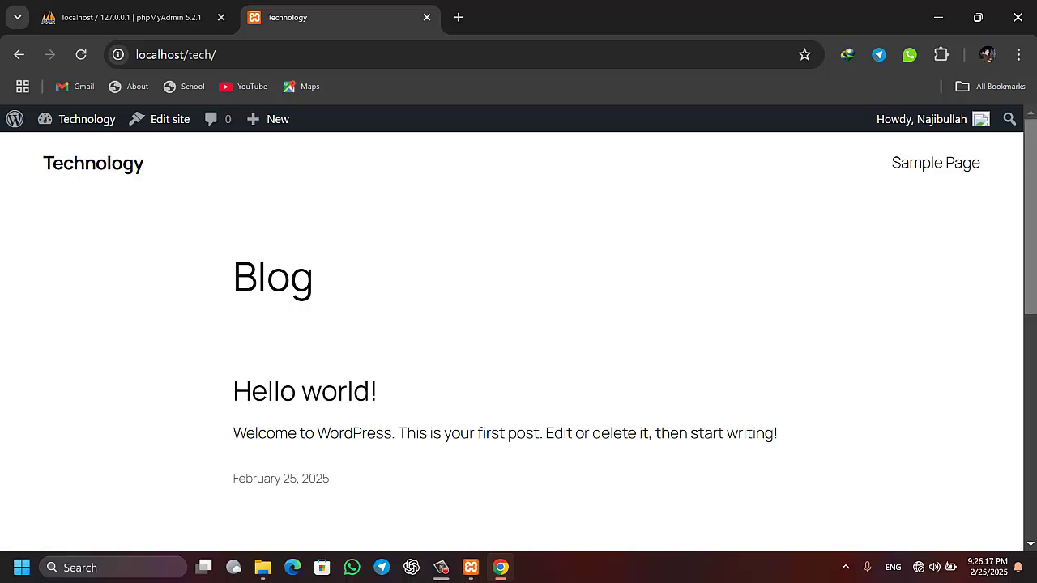
{"action": "scroll", "coordinate": [519, 340], "scroll_direction": "down", "scroll_amount": 3}
{"action": "scroll", "coordinate": [519, 341], "scroll_direction": "up", "scroll_amount": 3}
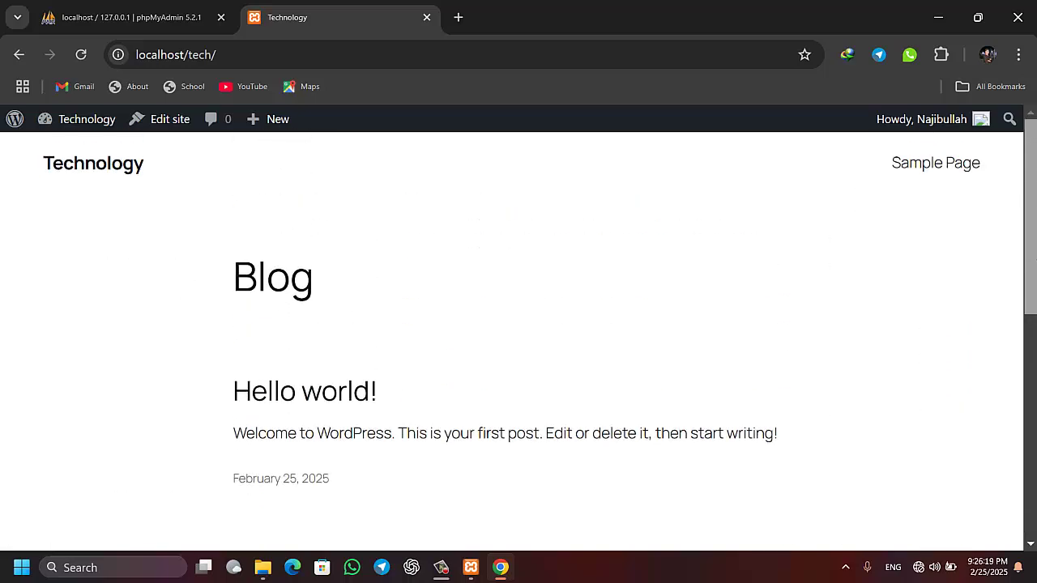